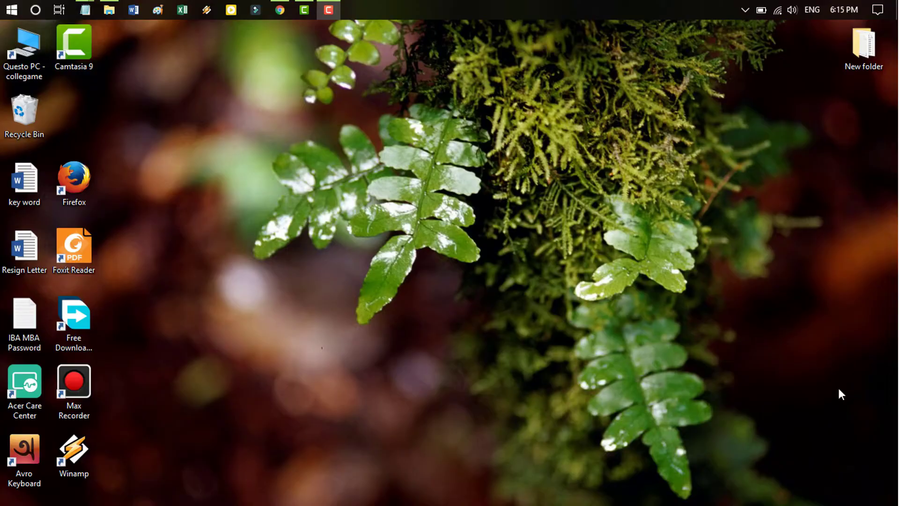
Bring Chrome Settings back up and open Clear browsing data from the History page
{"action": "left_click", "coordinate": [280, 10]}
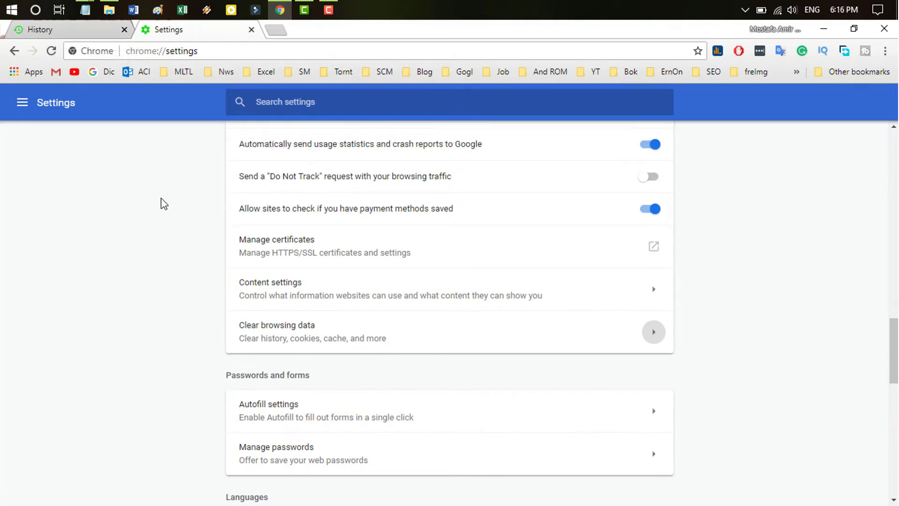
{"action": "scroll", "coordinate": [163, 203], "scroll_direction": "up", "scroll_amount": 14}
{"action": "scroll", "coordinate": [164, 202], "scroll_direction": "up", "scroll_amount": 10}
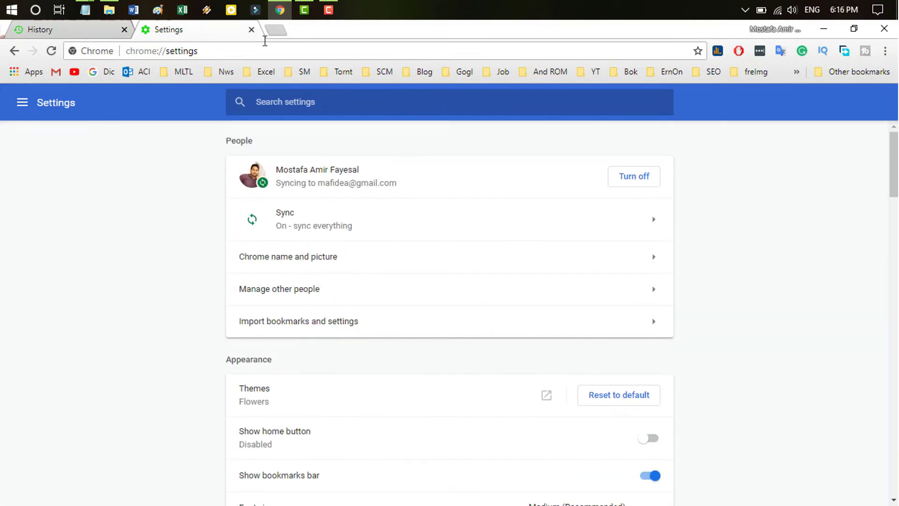
{"action": "left_click", "coordinate": [99, 30]}
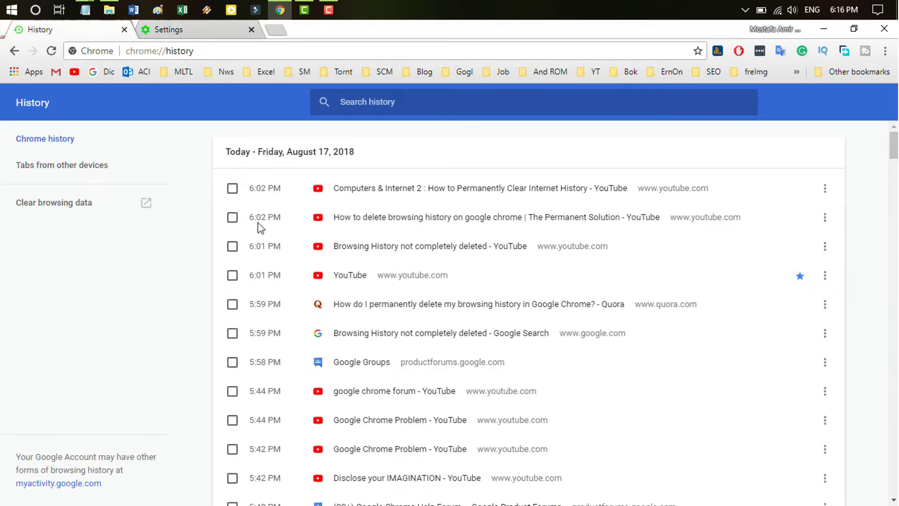
{"action": "left_click", "coordinate": [72, 206]}
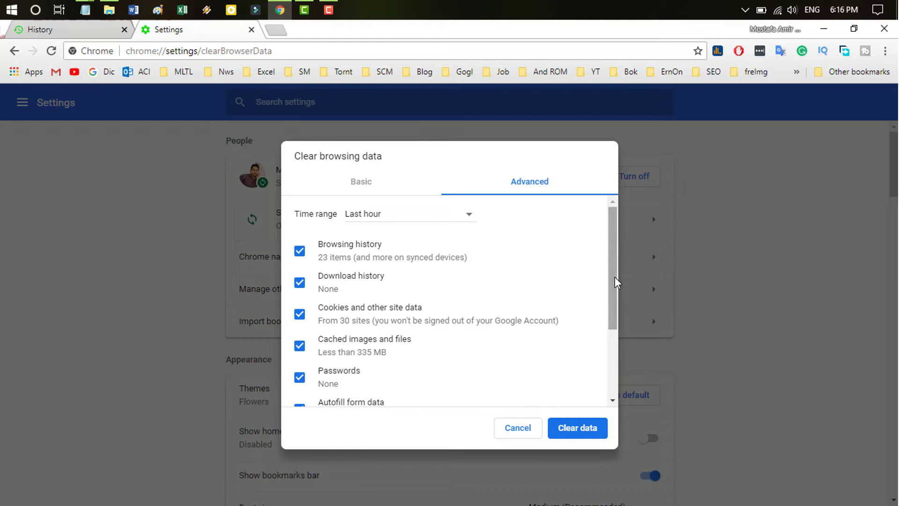
Set the time range to All time, adjust the checked data types, and clear the data
{"action": "left_click_drag", "start_coordinate": [614, 281], "coordinate": [608, 241]}
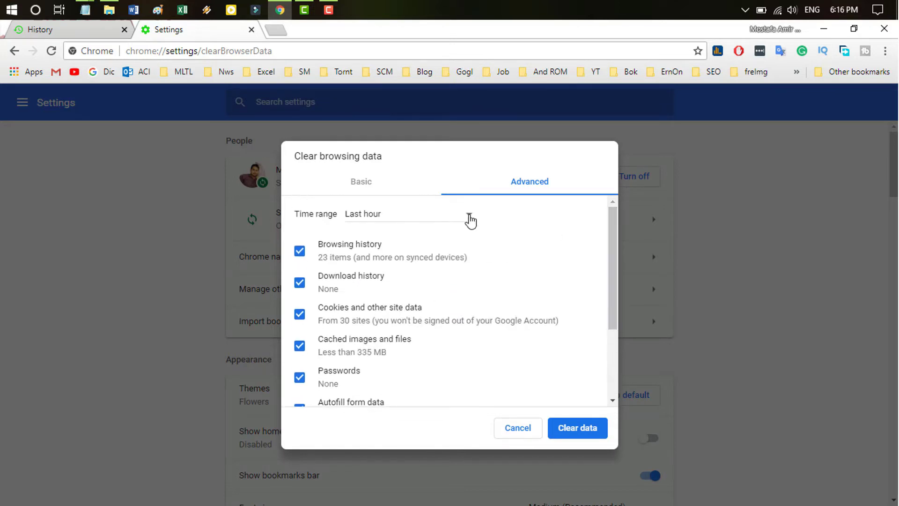
{"action": "left_click", "coordinate": [468, 218]}
{"action": "left_click", "coordinate": [380, 272]}
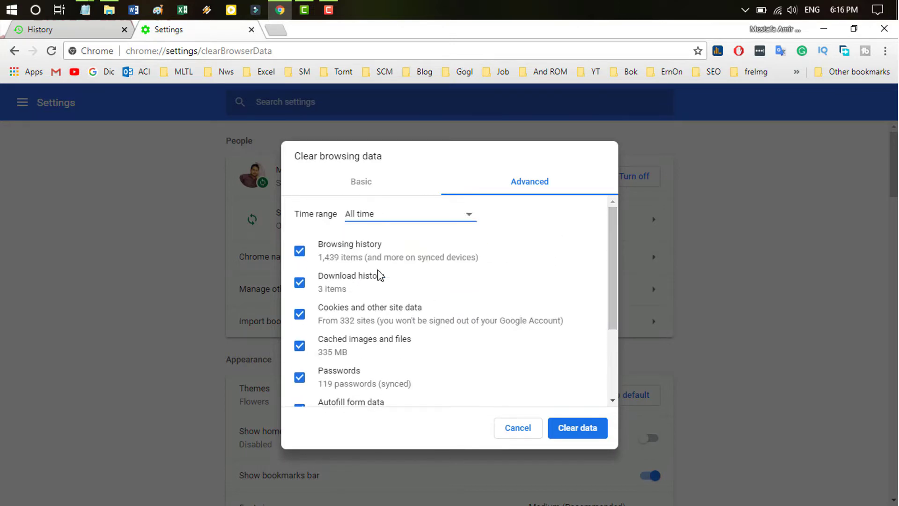
{"action": "left_click_drag", "start_coordinate": [610, 276], "coordinate": [612, 342]}
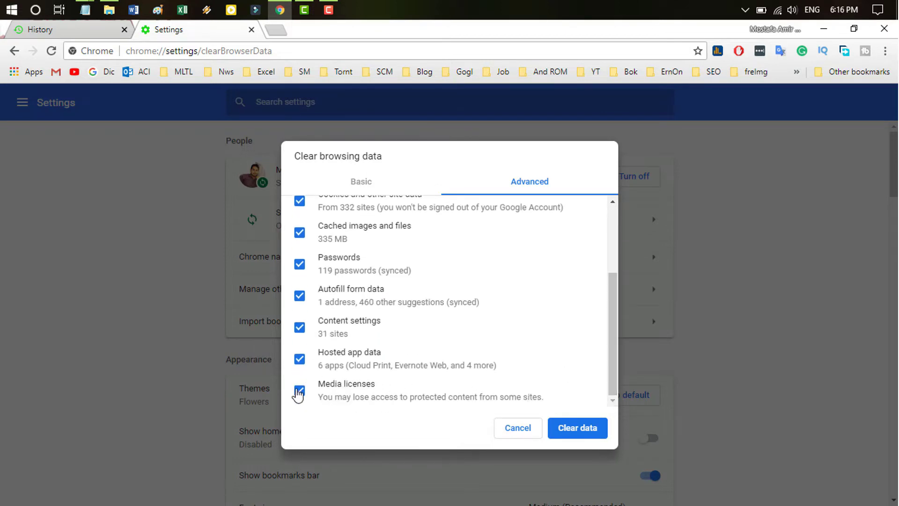
{"action": "left_click", "coordinate": [299, 391]}
{"action": "left_click", "coordinate": [299, 390]}
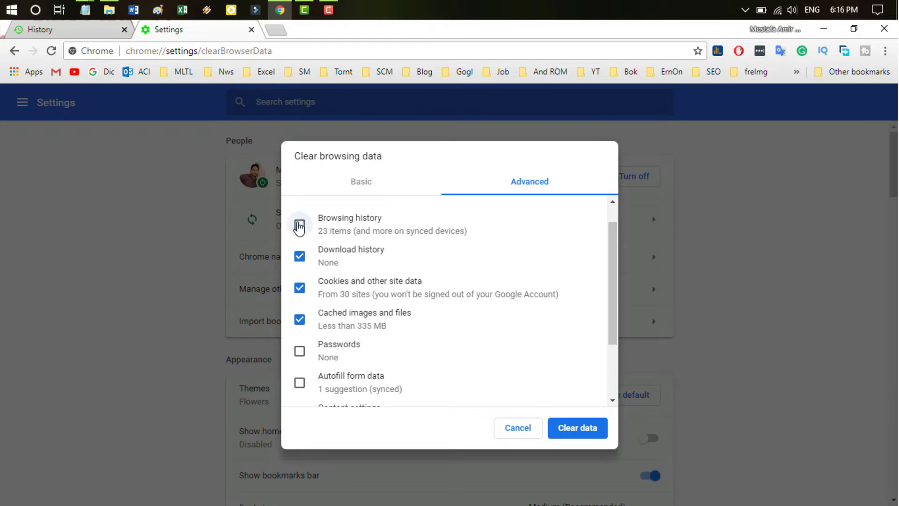
{"action": "left_click", "coordinate": [299, 225]}
{"action": "scroll", "coordinate": [444, 281], "scroll_direction": "down", "scroll_amount": 1}
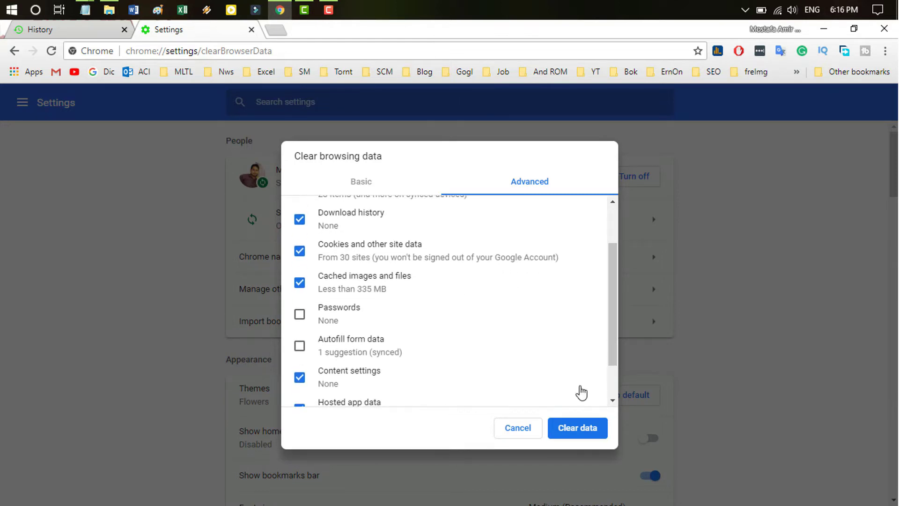
{"action": "left_click", "coordinate": [593, 436]}
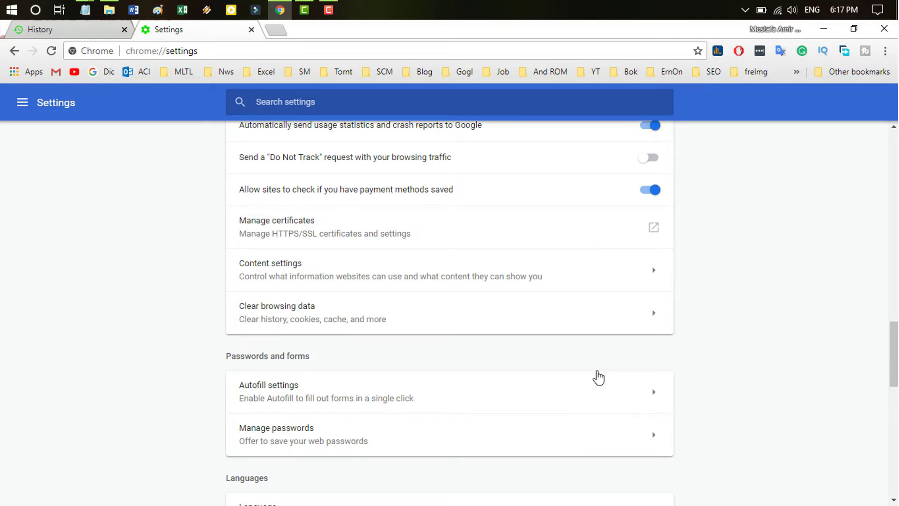
In a new tab, type 'browsing' in the address bar to check suggestions, then dismiss them
{"action": "left_click", "coordinate": [276, 30]}
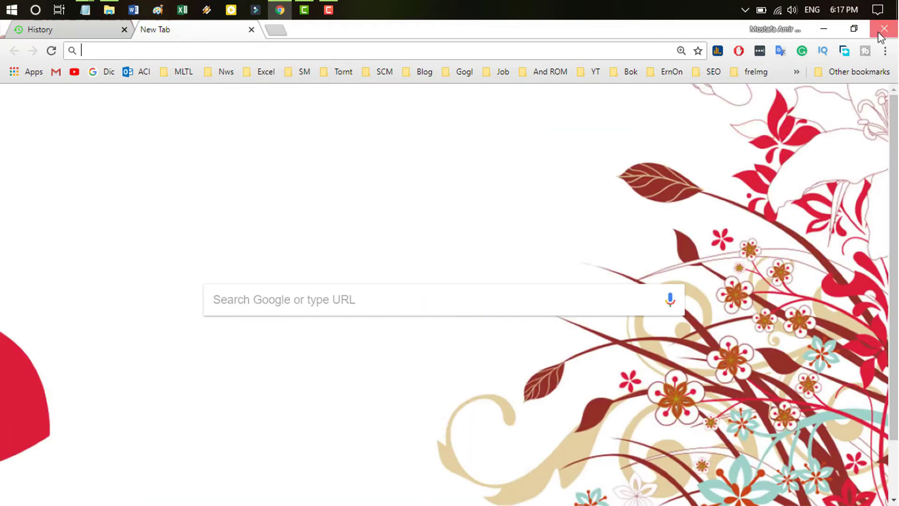
{"action": "left_click", "coordinate": [879, 31]}
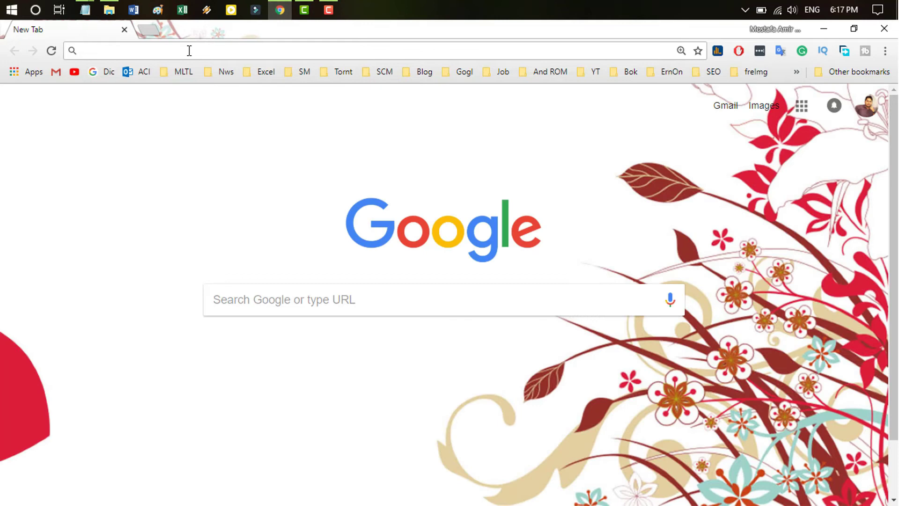
{"action": "type", "text": "b"}
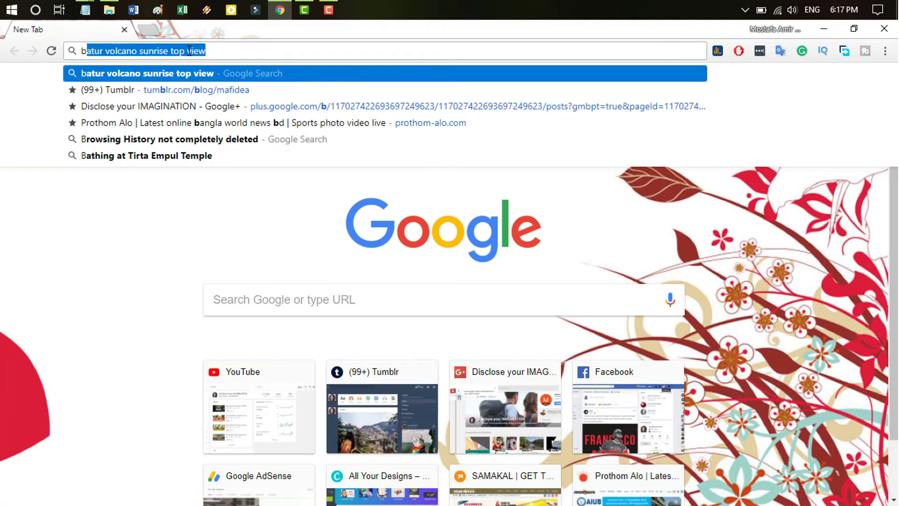
{"action": "type", "text": "rowsi"}
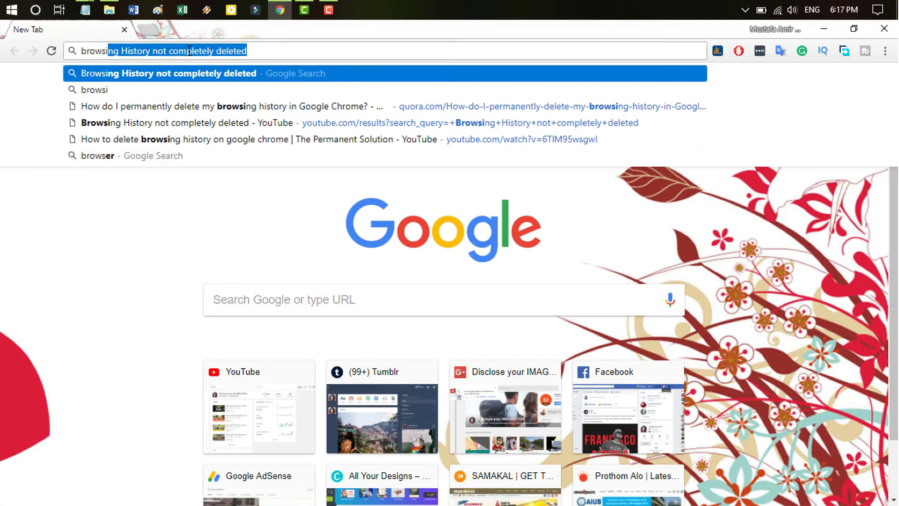
{"action": "type", "text": "ng"}
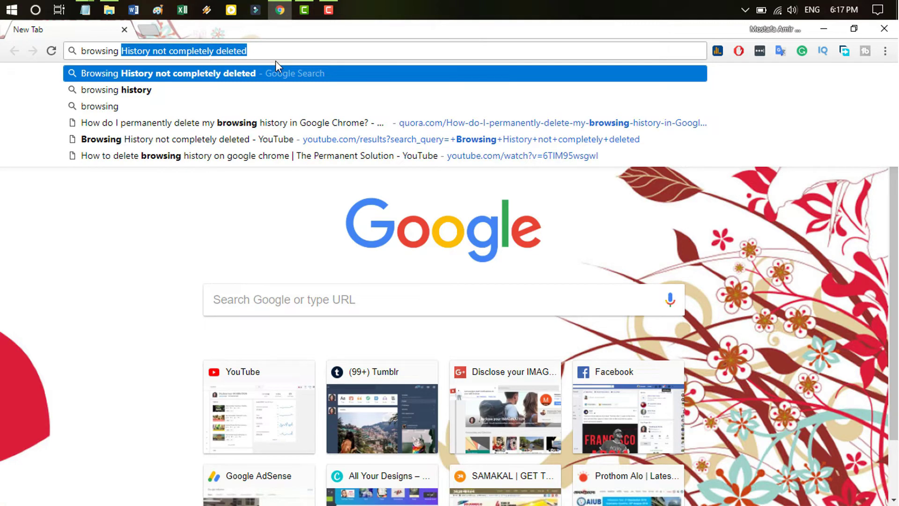
{"action": "key", "text": "Escape"}
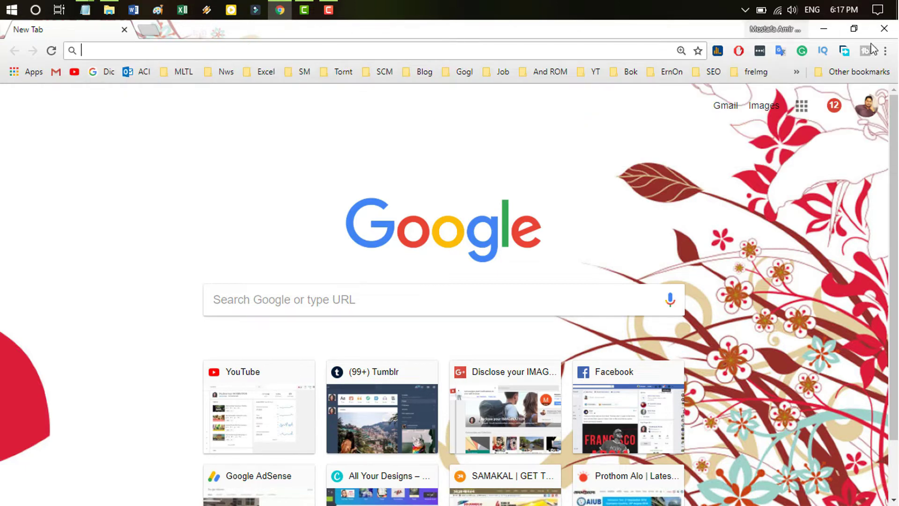
Close Chrome, refresh the desktop, and close the already-open File Explorer window
{"action": "left_click", "coordinate": [883, 31]}
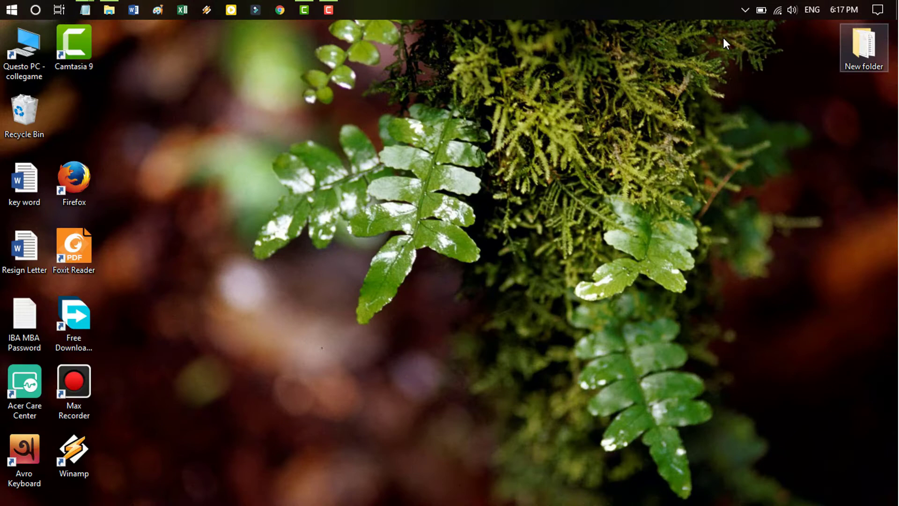
{"action": "right_click", "coordinate": [469, 85]}
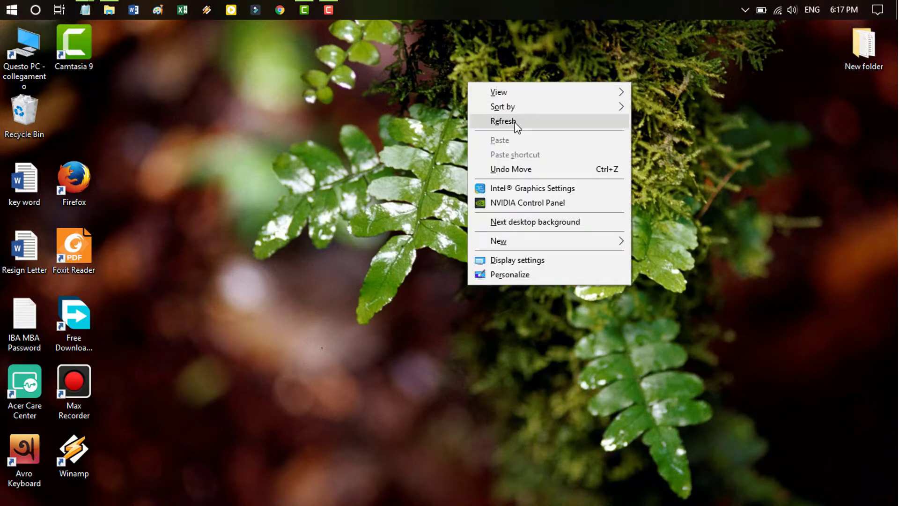
{"action": "left_click", "coordinate": [515, 122]}
{"action": "right_click", "coordinate": [122, 10]}
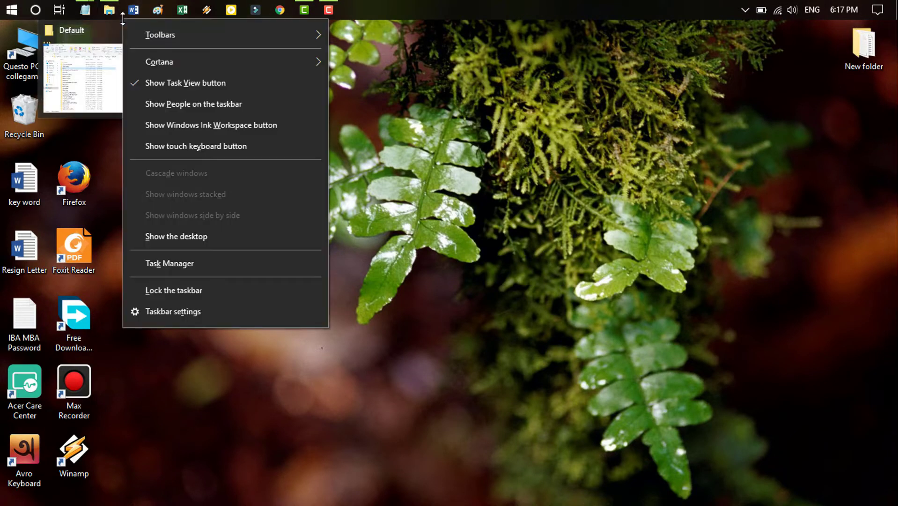
{"action": "left_click", "coordinate": [102, 7]}
{"action": "right_click", "coordinate": [102, 7]}
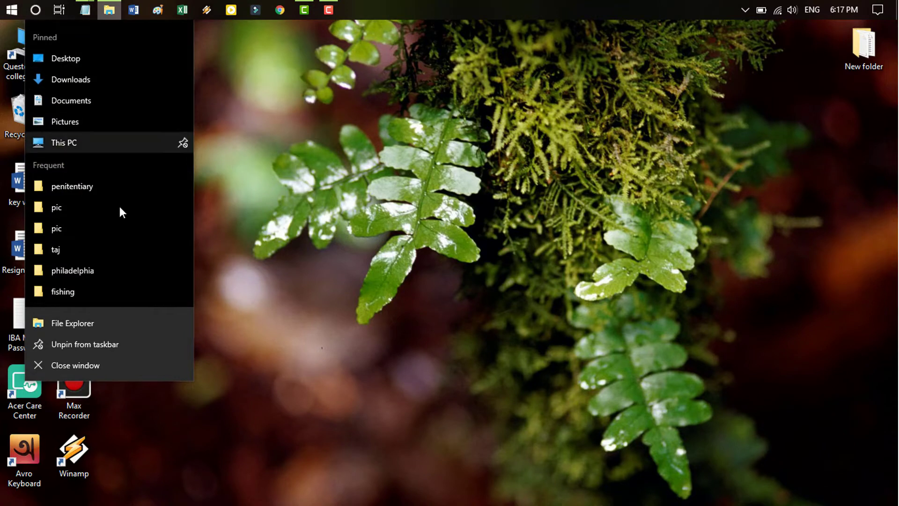
{"action": "left_click", "coordinate": [79, 372]}
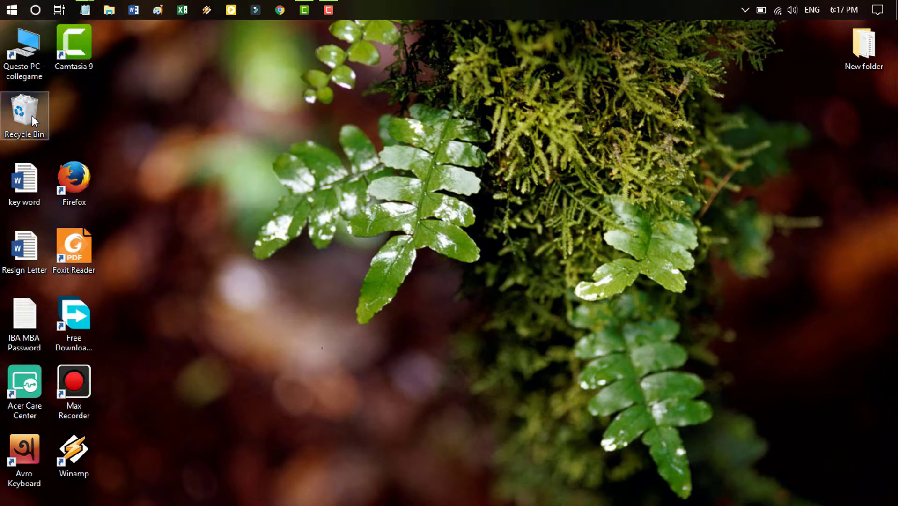
Open This PC from the desktop and maximize its window
{"action": "double_click", "coordinate": [21, 46]}
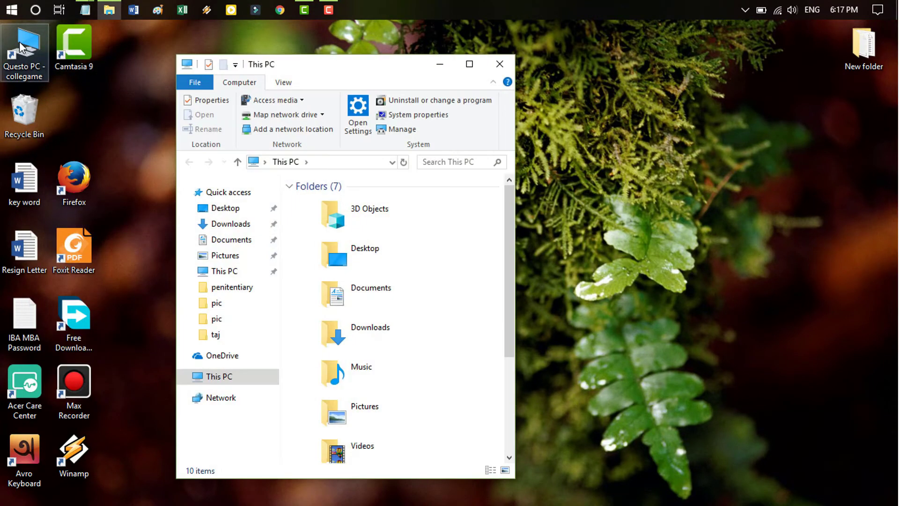
{"action": "left_click", "coordinate": [478, 70]}
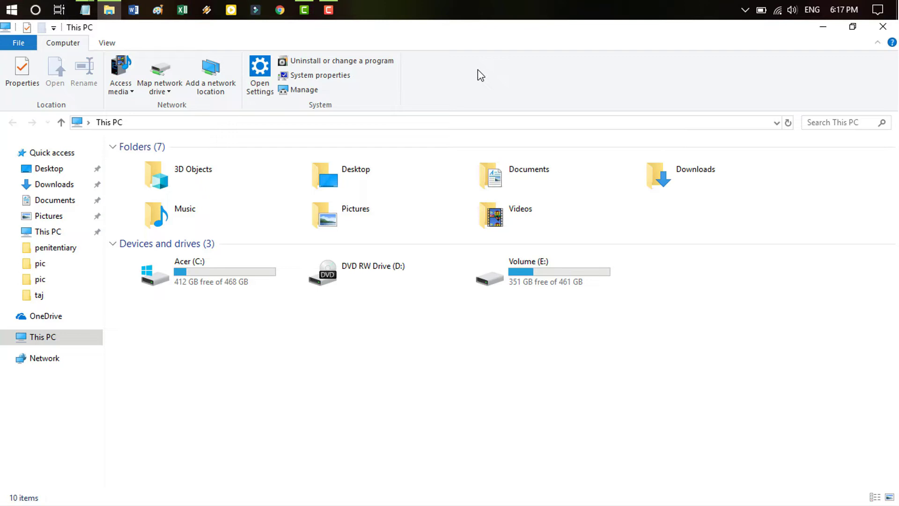
{"action": "left_click", "coordinate": [85, 6]}
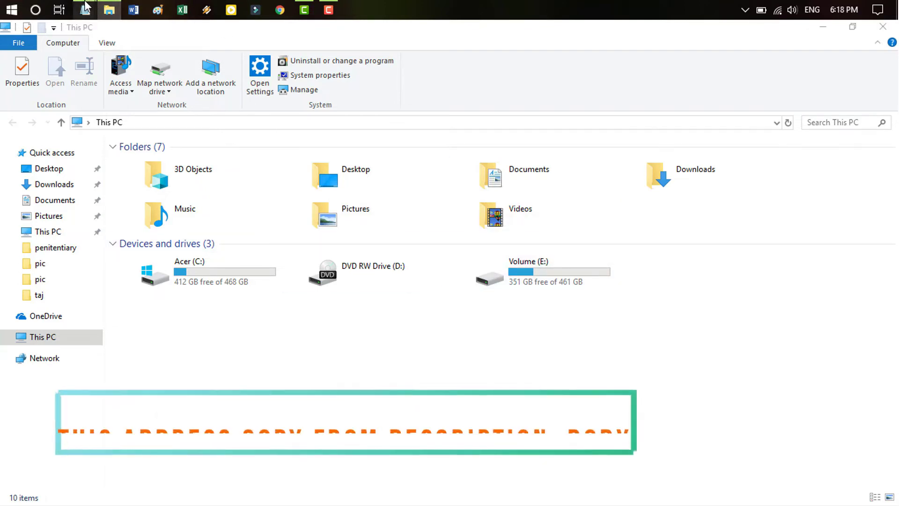
Copy the Chrome User Data path from the note and paste it into Explorer's address bar
{"action": "left_click", "coordinate": [70, 55]}
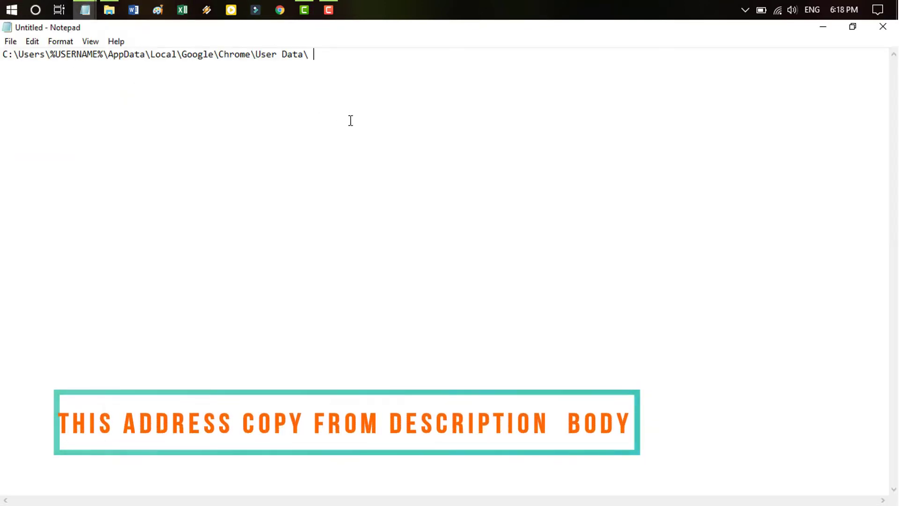
{"action": "left_click_drag", "start_coordinate": [309, 54], "coordinate": [2, 52]}
{"action": "key", "text": "ctrl+c"}
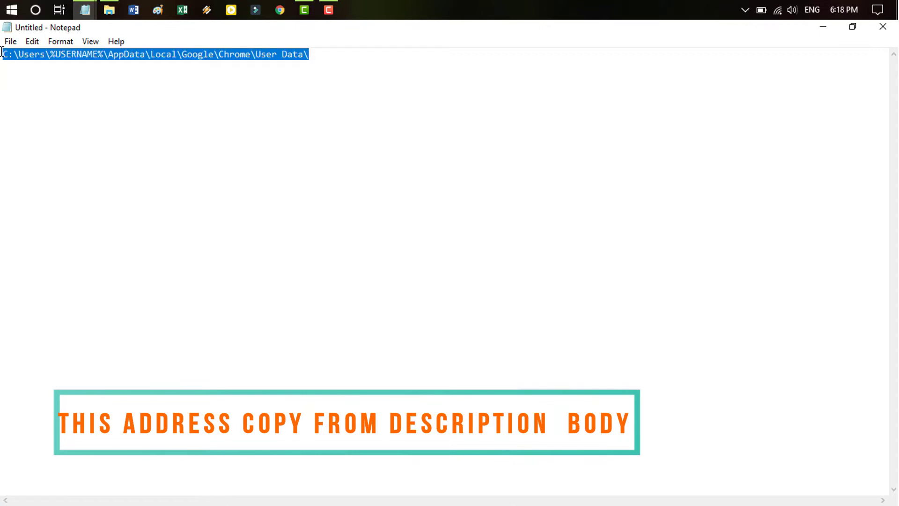
{"action": "left_click", "coordinate": [110, 10]}
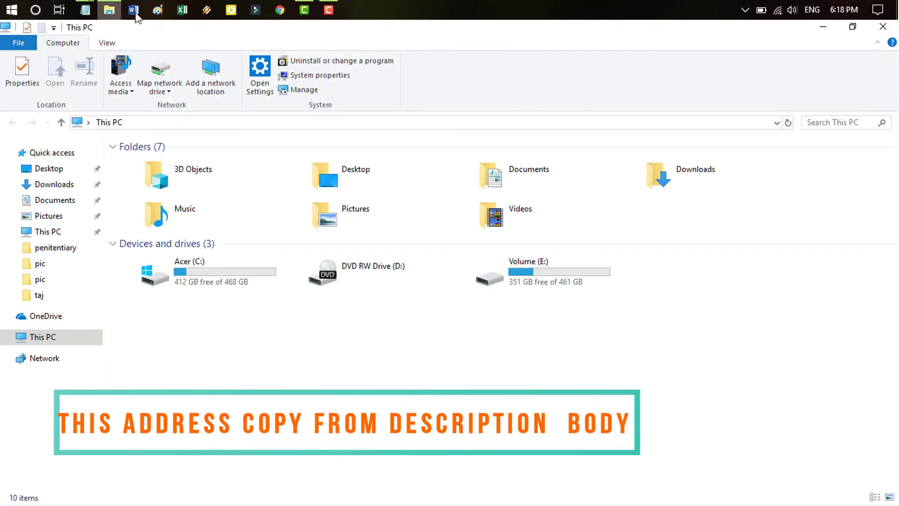
{"action": "left_click", "coordinate": [173, 130]}
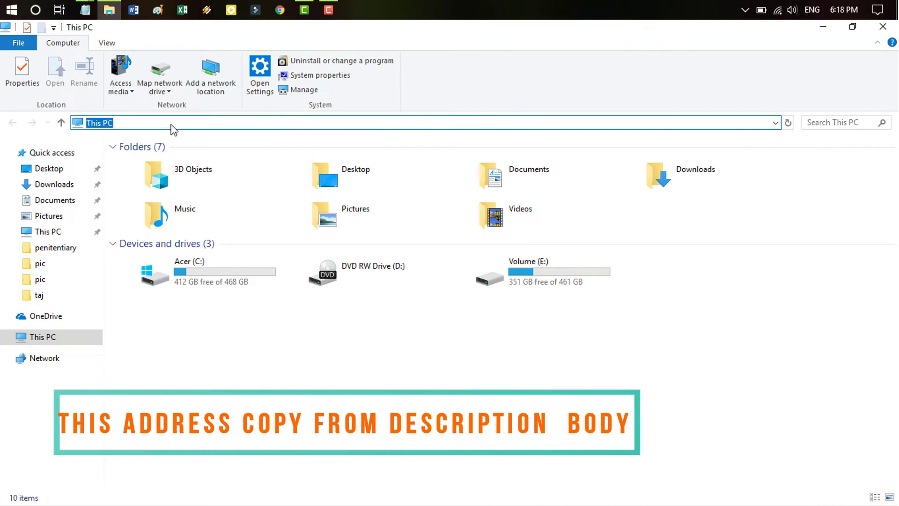
{"action": "key", "text": "ctrl+v"}
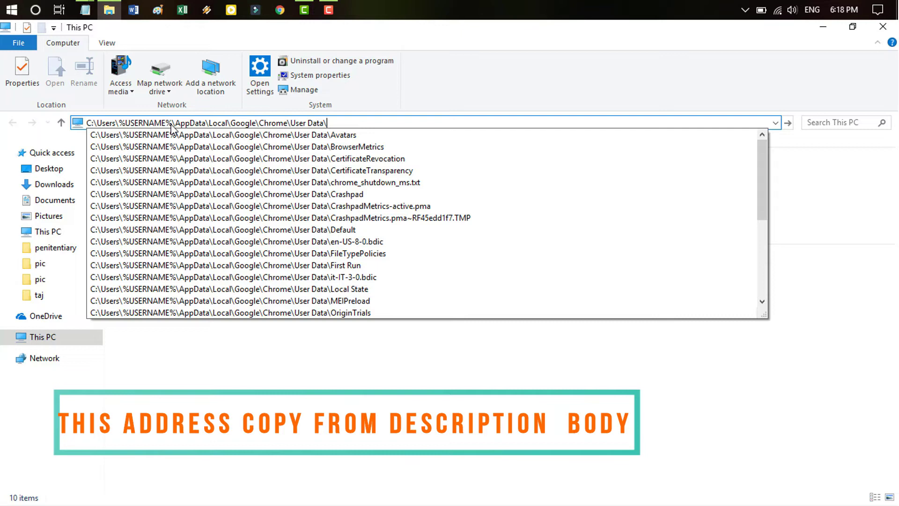
{"action": "key", "text": "Return"}
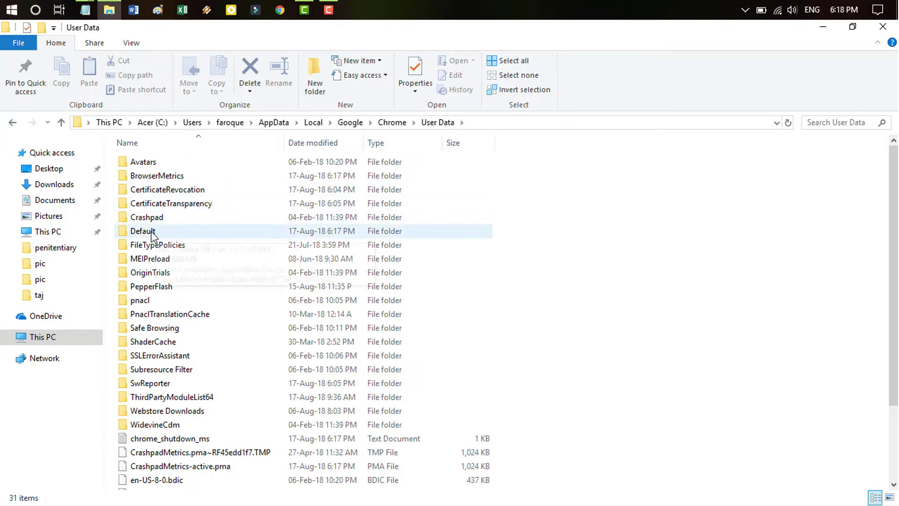
Open the Default profile folder to check its contents, then return to User Data
{"action": "left_click", "coordinate": [153, 234]}
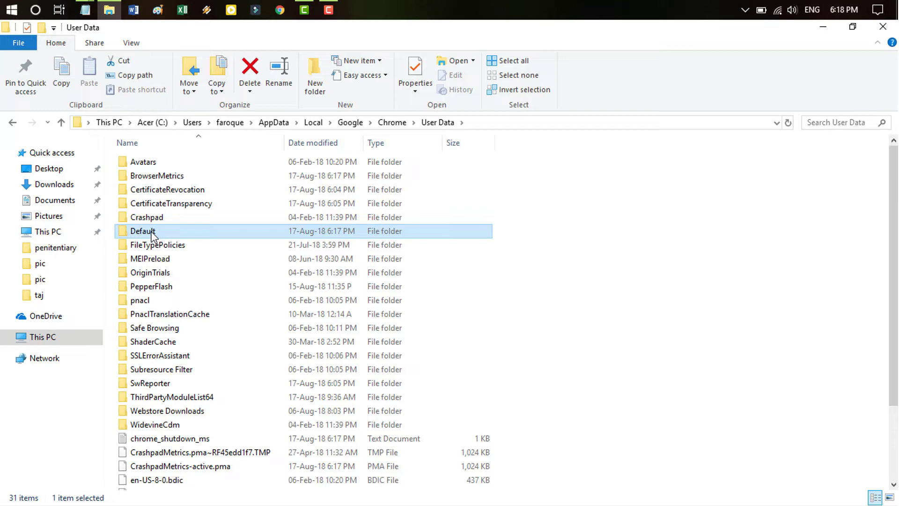
{"action": "double_click", "coordinate": [153, 234]}
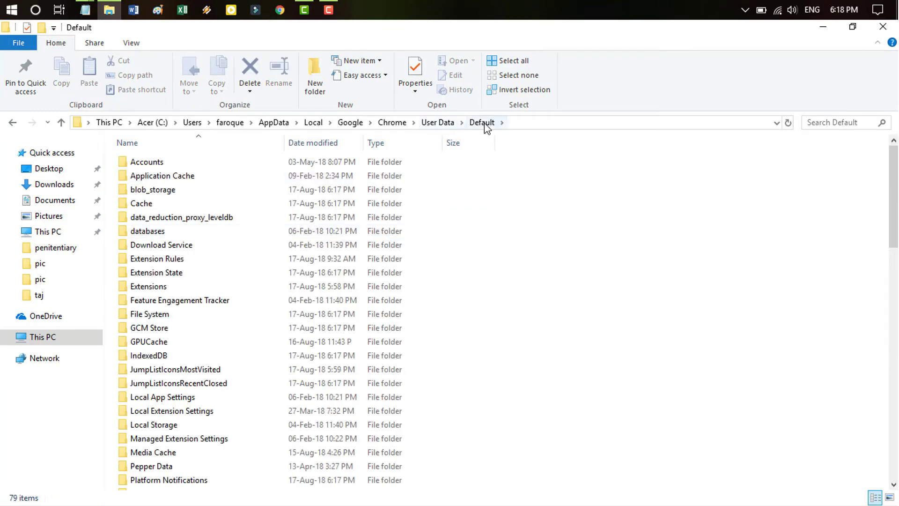
{"action": "left_click", "coordinate": [444, 125]}
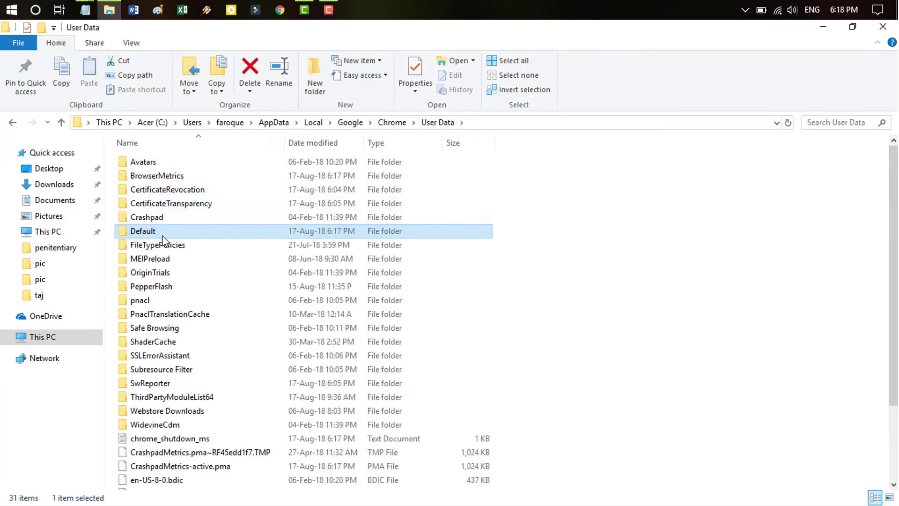
Rename the Default folder to 'Backup Default'
{"action": "key", "text": "F2"}
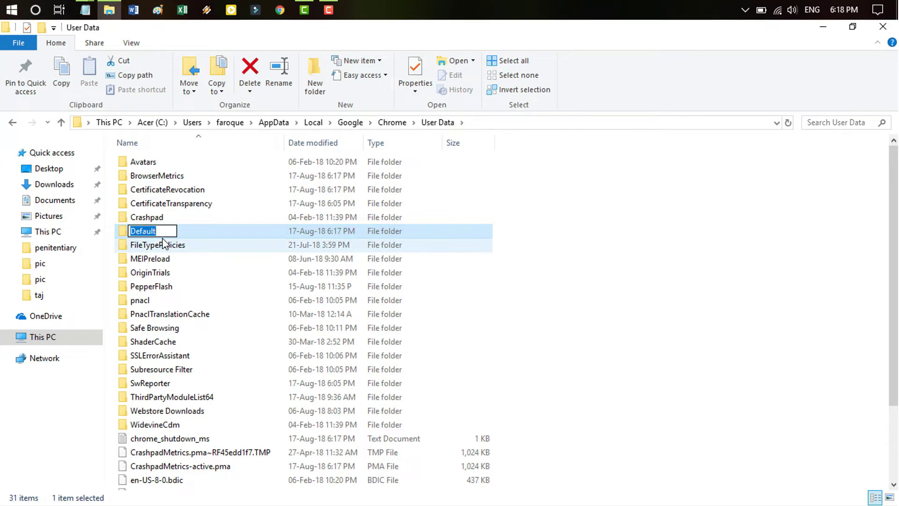
{"action": "key", "text": "End"}
{"action": "key", "text": "Home"}
{"action": "type", "text": "back"}
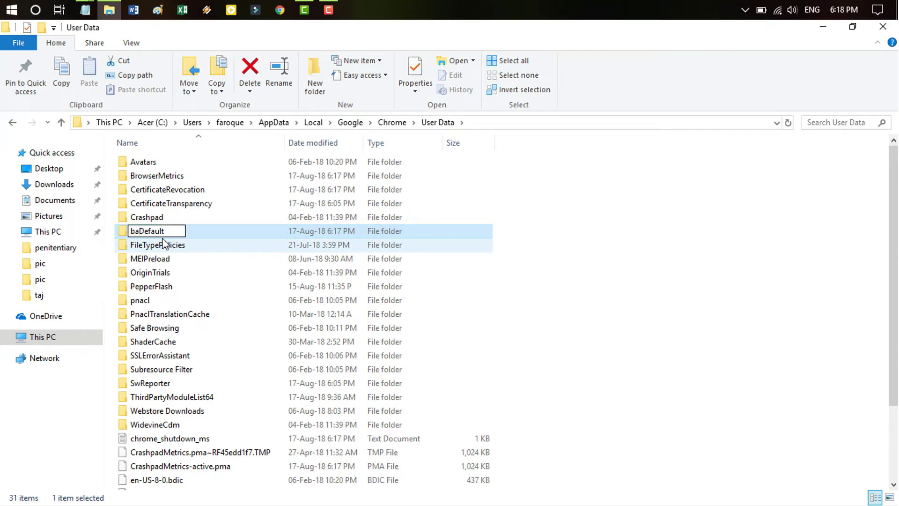
{"action": "key", "text": "BackSpace"}
{"action": "key", "text": "BackSpace"}
{"action": "key", "text": "BackSpace"}
{"action": "key", "text": "BackSpace"}
{"action": "type", "text": "Backup"}
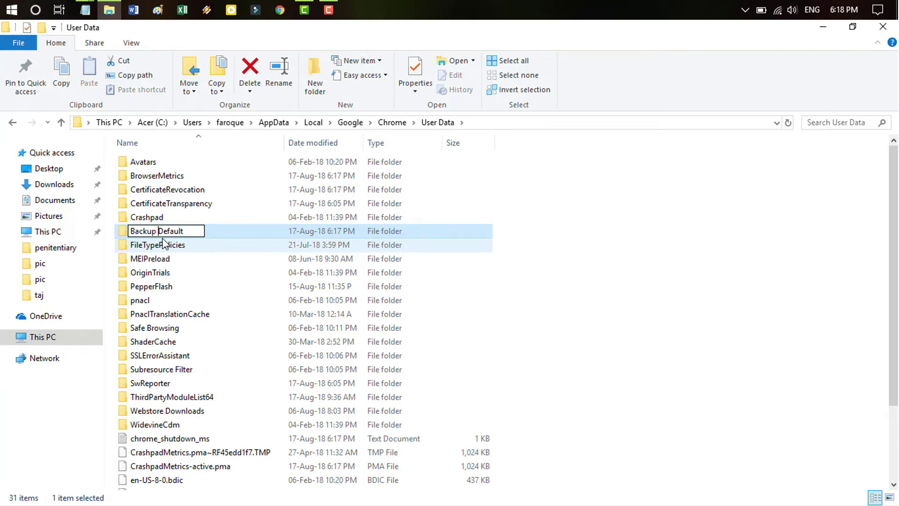
{"action": "left_click", "coordinate": [589, 271]}
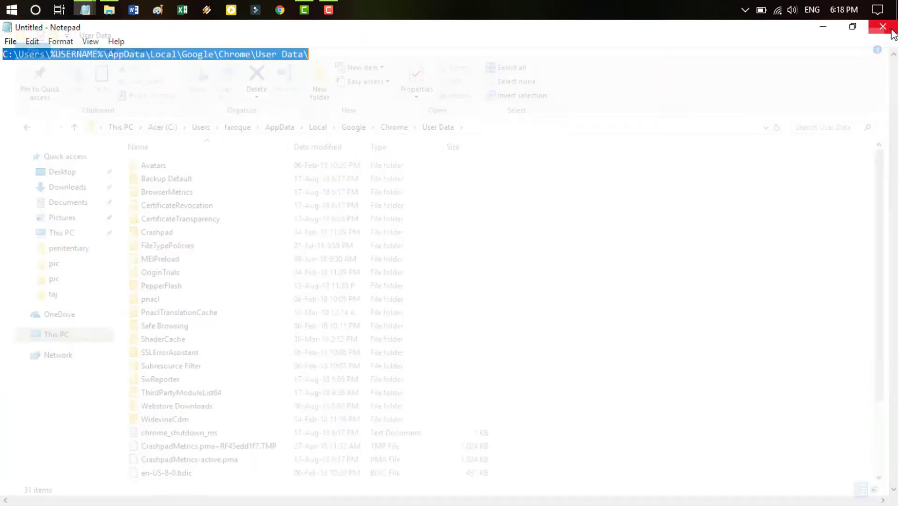
Minimize the notes and refresh the desktop
{"action": "left_click", "coordinate": [827, 27]}
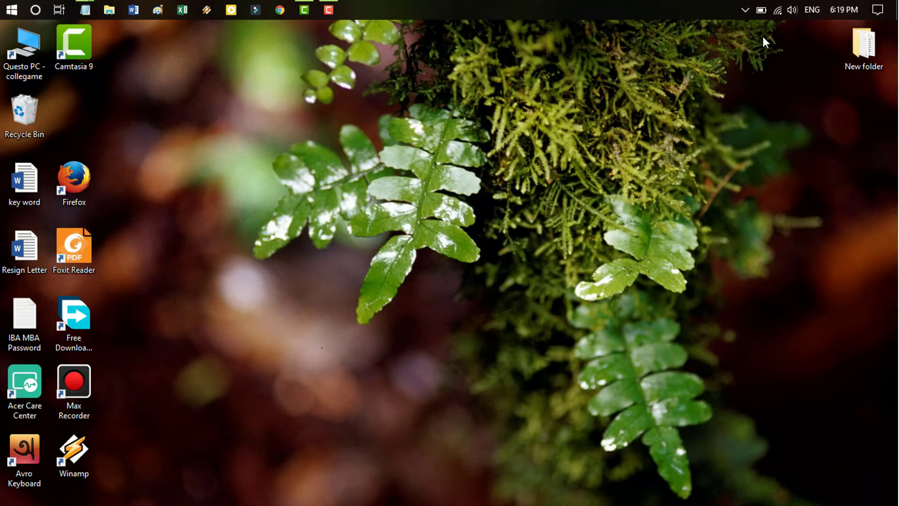
{"action": "right_click", "coordinate": [413, 116]}
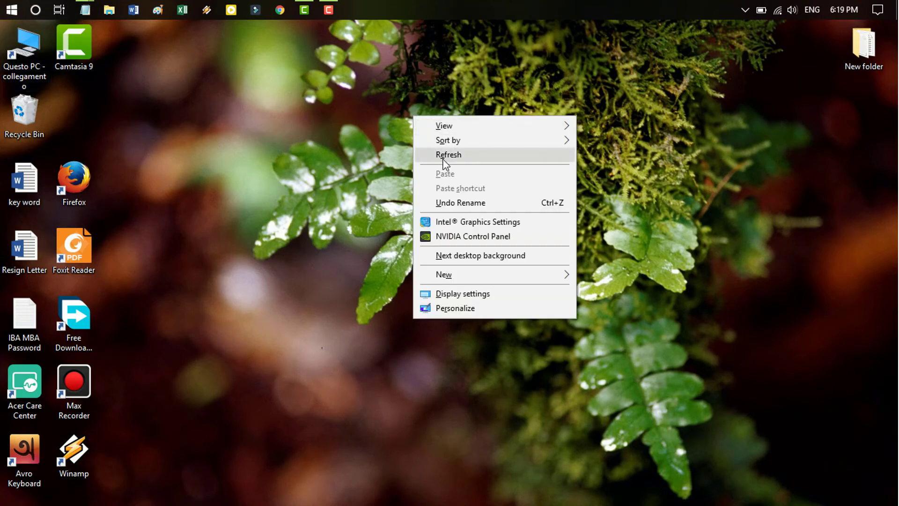
{"action": "left_click", "coordinate": [442, 157]}
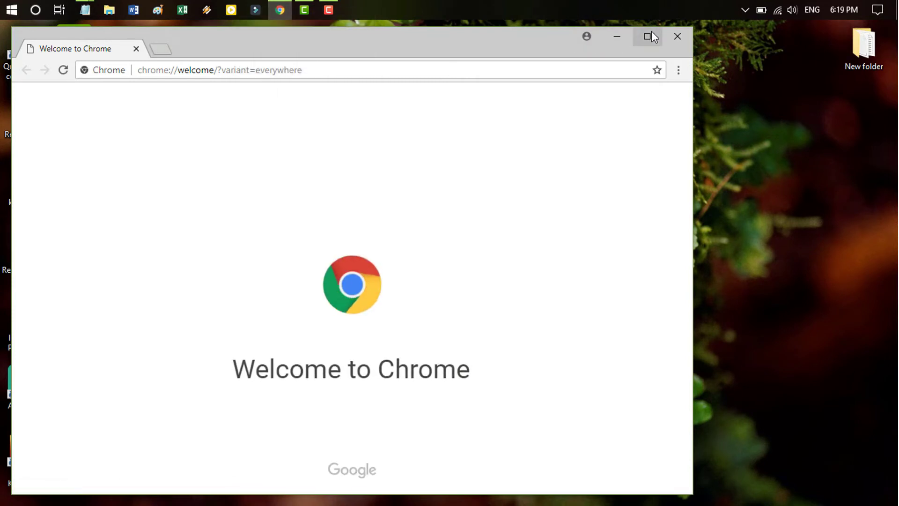
Maximize Chrome, type a test query in the address bar, discard it, and close Chrome
{"action": "left_click", "coordinate": [651, 32]}
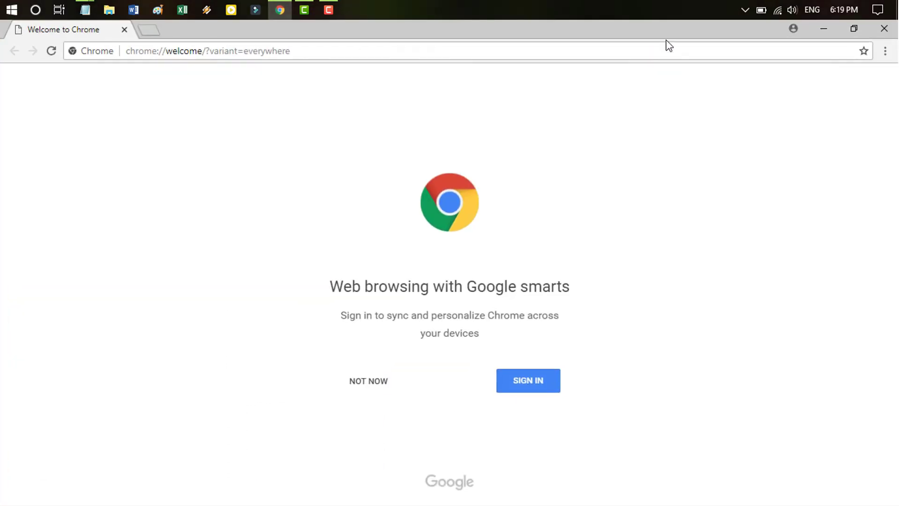
{"action": "left_click", "coordinate": [338, 54]}
{"action": "type", "text": "brow"}
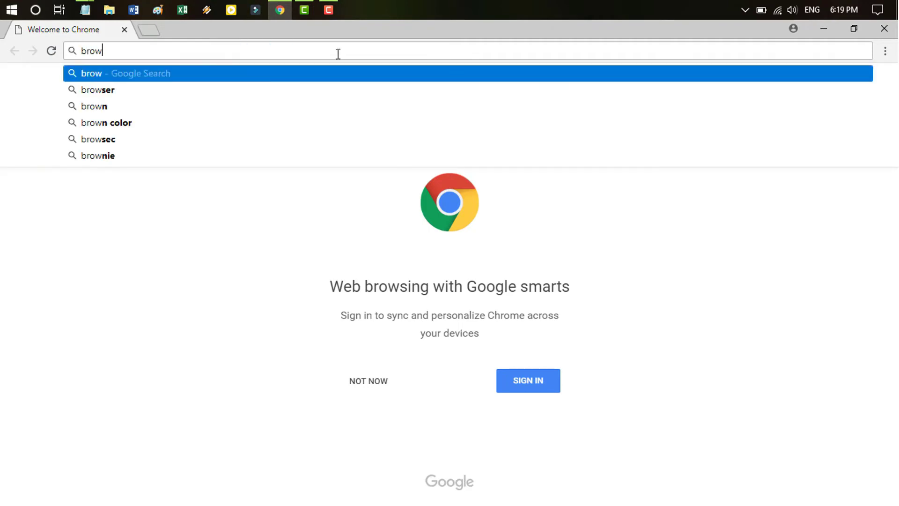
{"action": "type", "text": "sing his"}
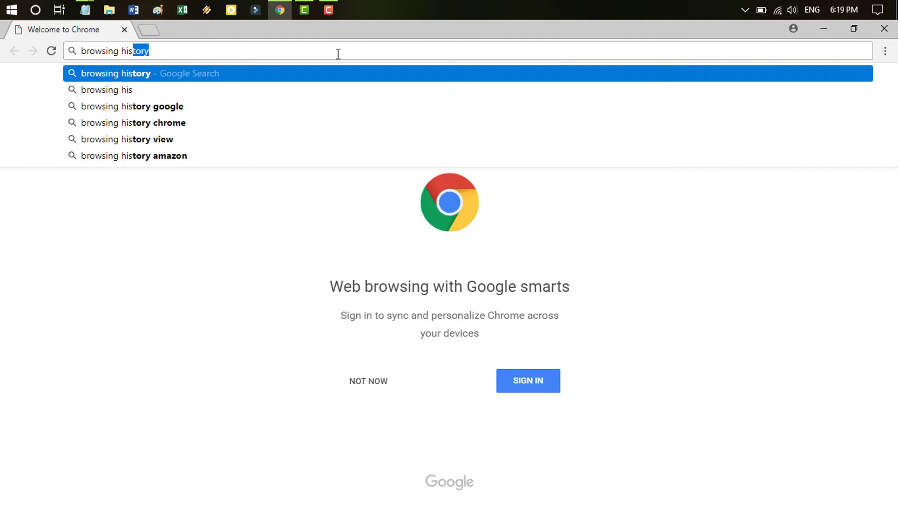
{"action": "type", "text": "tory "}
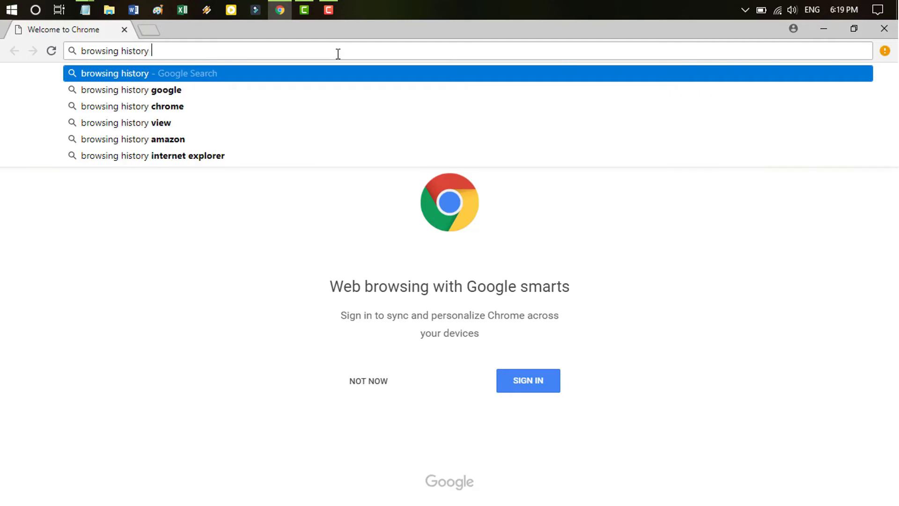
{"action": "type", "text": "not"}
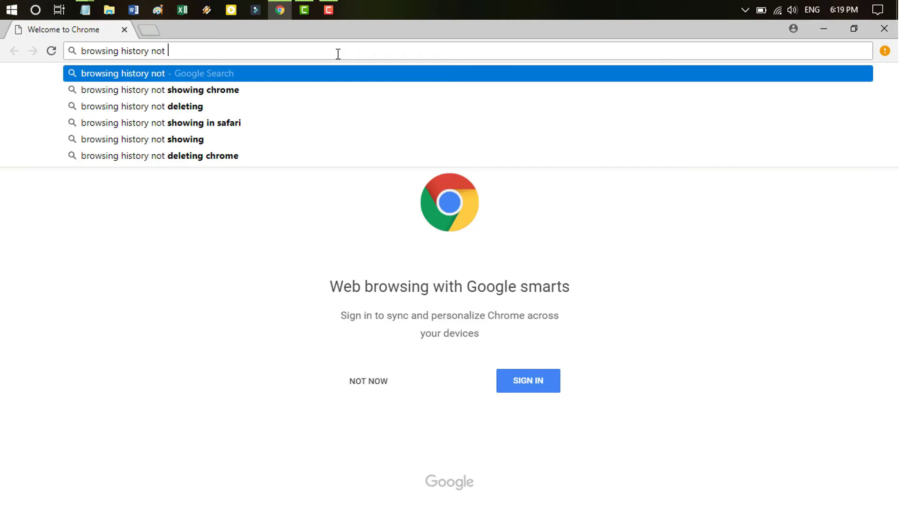
{"action": "key", "text": "BackSpace"}
{"action": "key", "text": "BackSpace"}
{"action": "key", "text": "BackSpace"}
{"action": "key", "text": "BackSpace"}
{"action": "key", "text": "BackSpace"}
{"action": "key", "text": "BackSpace"}
{"action": "key", "text": "BackSpace"}
{"action": "key", "text": "BackSpace"}
{"action": "key", "text": "BackSpace"}
{"action": "key", "text": "BackSpace"}
{"action": "key", "text": "BackSpace"}
{"action": "key", "text": "BackSpace"}
{"action": "key", "text": "BackSpace"}
{"action": "key", "text": "BackSpace"}
{"action": "key", "text": "BackSpace"}
{"action": "key", "text": "BackSpace"}
{"action": "key", "text": "BackSpace"}
{"action": "key", "text": "BackSpace"}
{"action": "key", "text": "BackSpace"}
{"action": "key", "text": "BackSpace"}
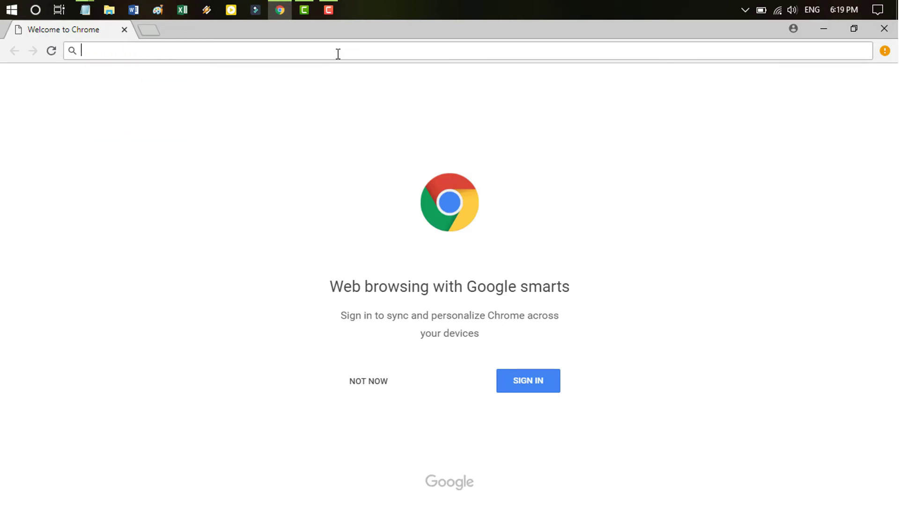
{"action": "type", "text": "now "}
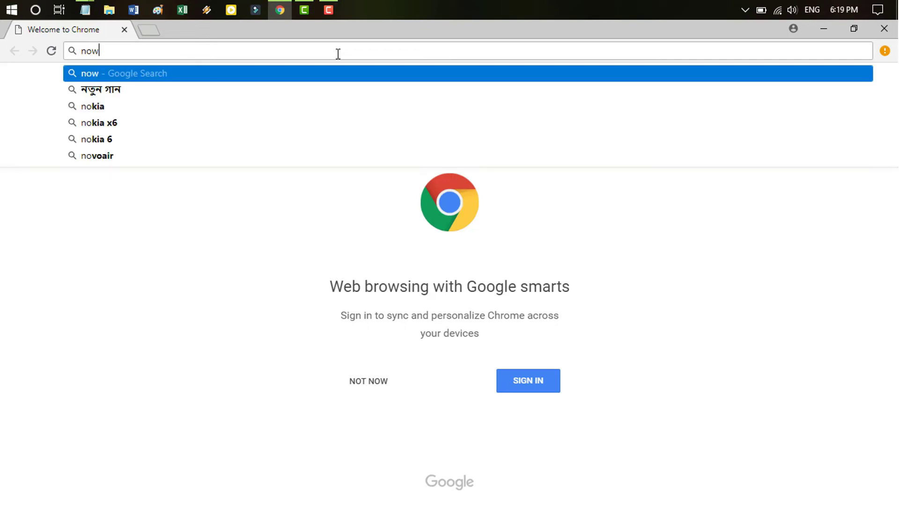
{"action": "type", "text": "you"}
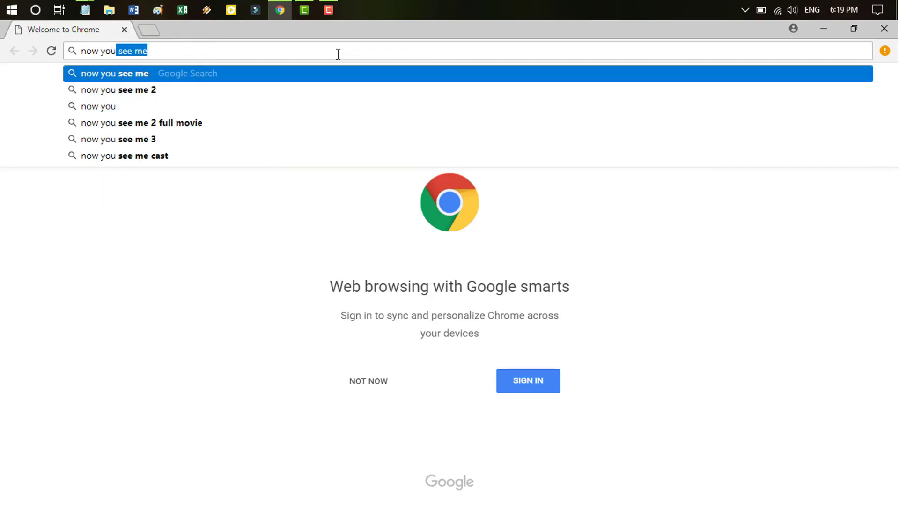
{"action": "type", "text": "r p"}
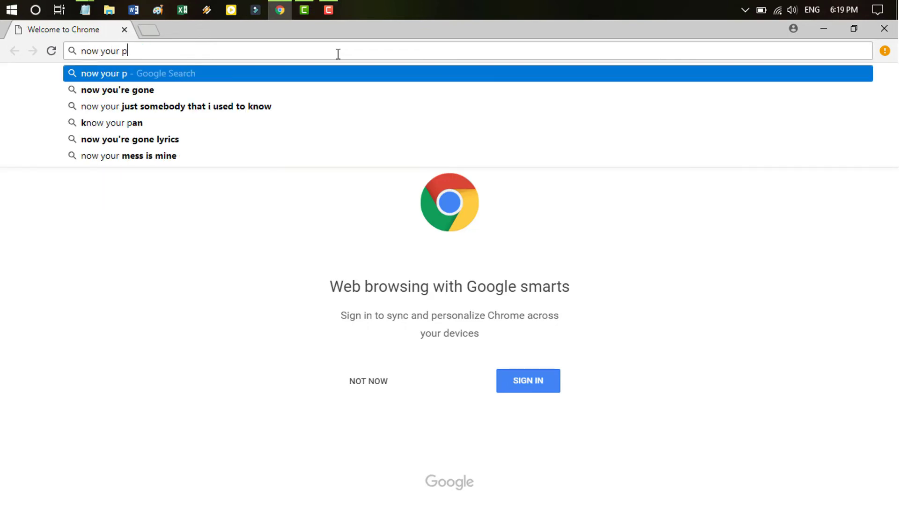
{"action": "type", "text": "c is okk"}
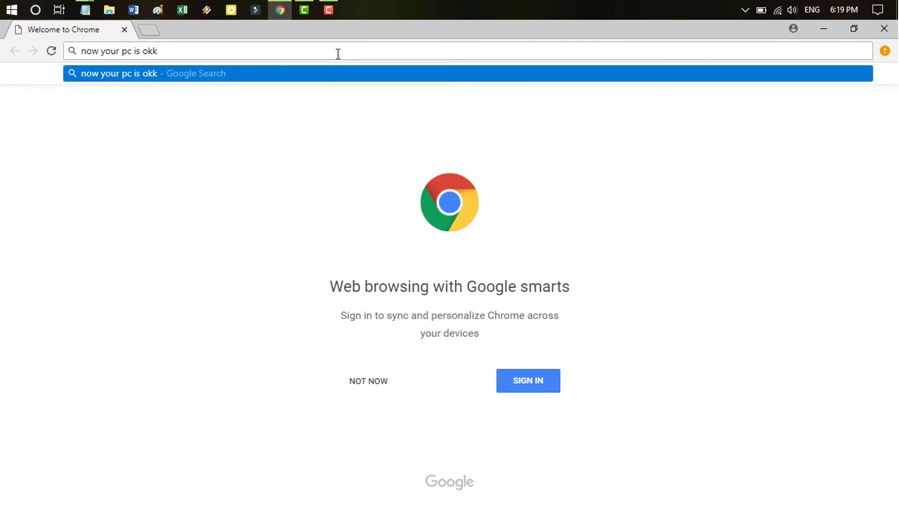
{"action": "key", "text": "BackSpace"}
{"action": "key", "text": "Escape"}
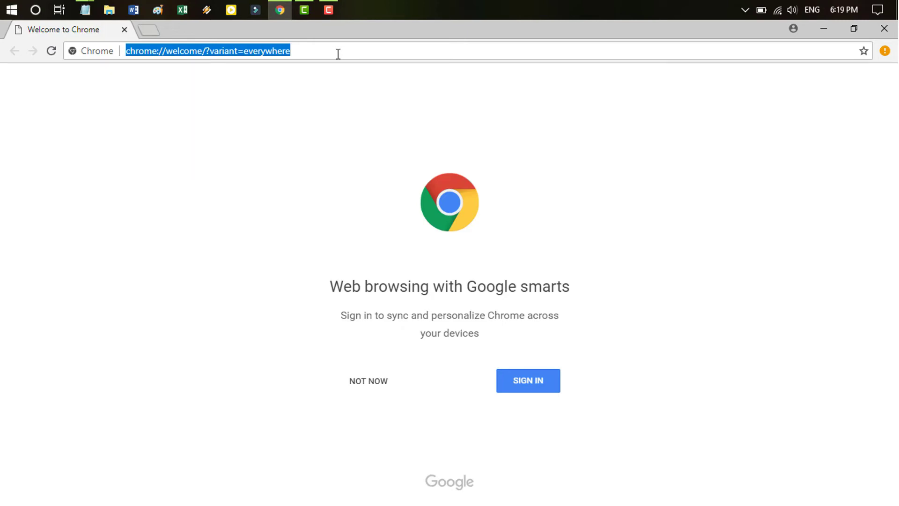
{"action": "left_click", "coordinate": [884, 28]}
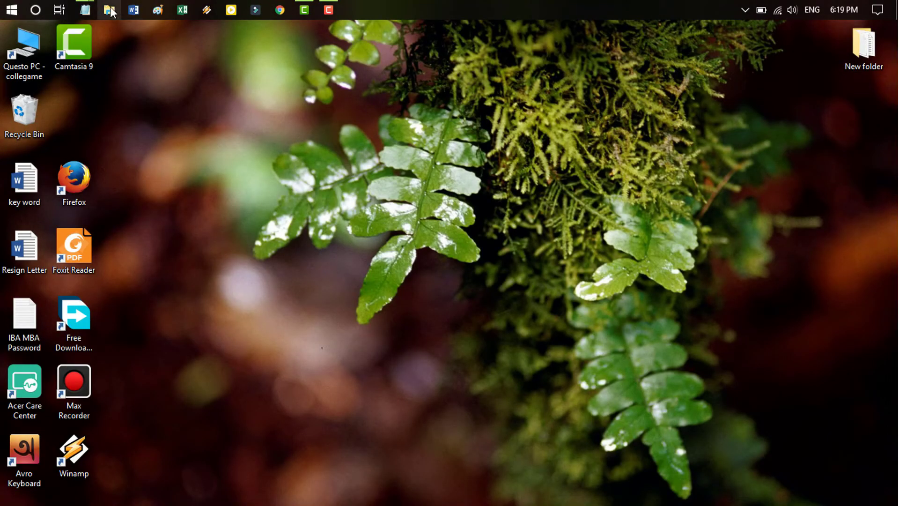
Open File Explorer from the taskbar and paste the Chrome User Data path into the address bar
{"action": "mouse_move", "coordinate": [87, 12]}
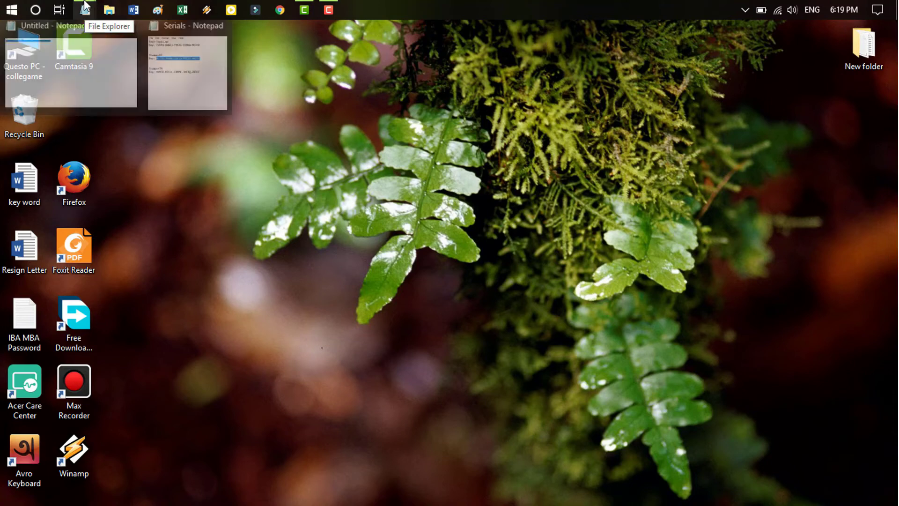
{"action": "left_click", "coordinate": [109, 11]}
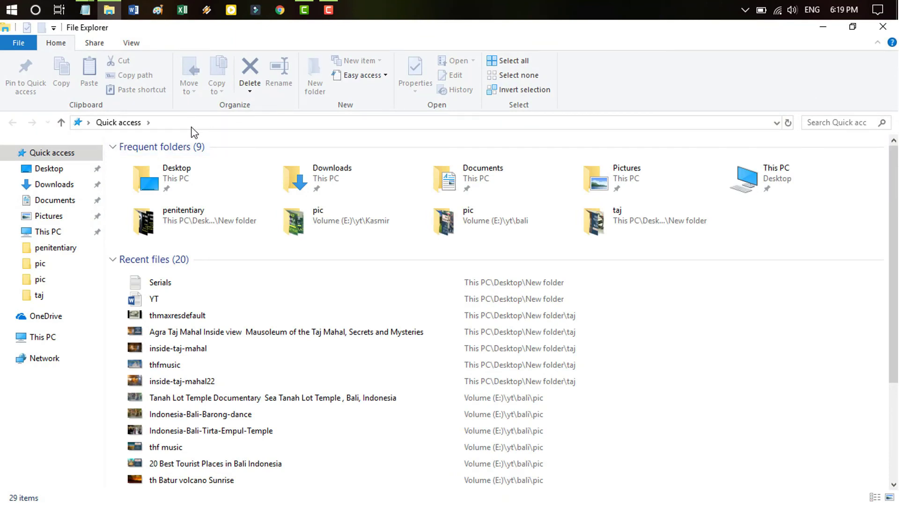
{"action": "left_click", "coordinate": [190, 127]}
{"action": "type", "text": "C:\\Users\\%USERNAME%\\AppData\\Local\\Google\\Chrome\\User Data\\"}
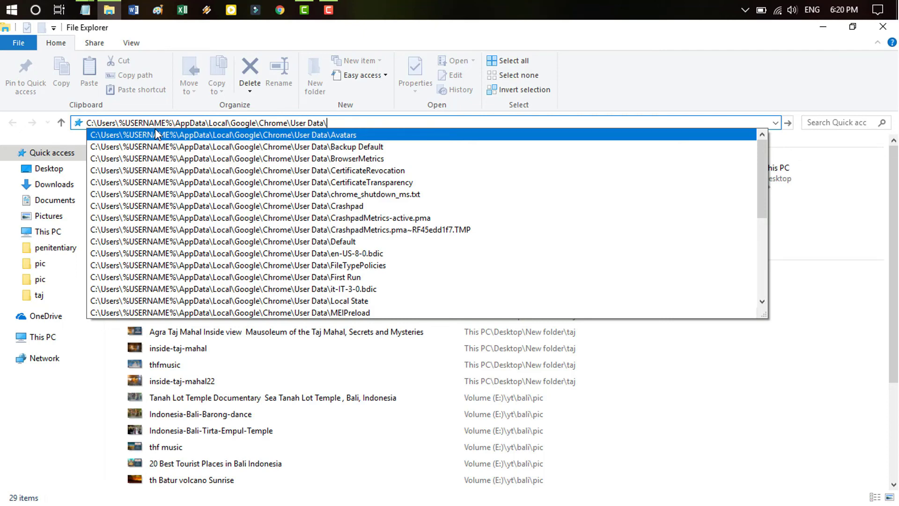
{"action": "key", "text": "Return"}
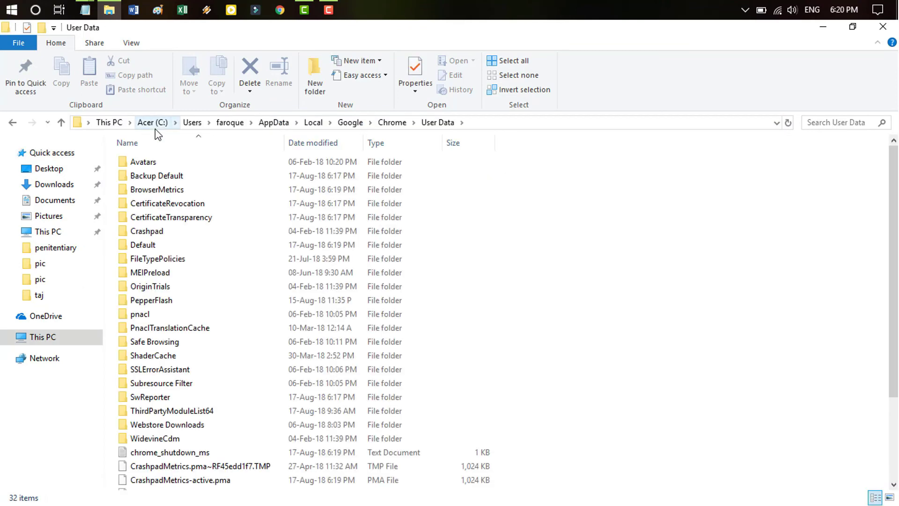
Delete the newly created Default profile folder
{"action": "left_click", "coordinate": [159, 247]}
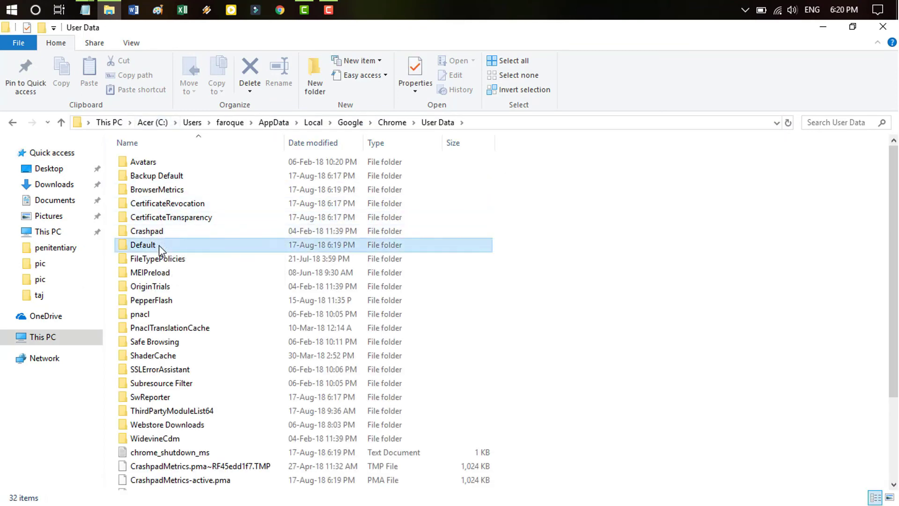
{"action": "left_click", "coordinate": [181, 180]}
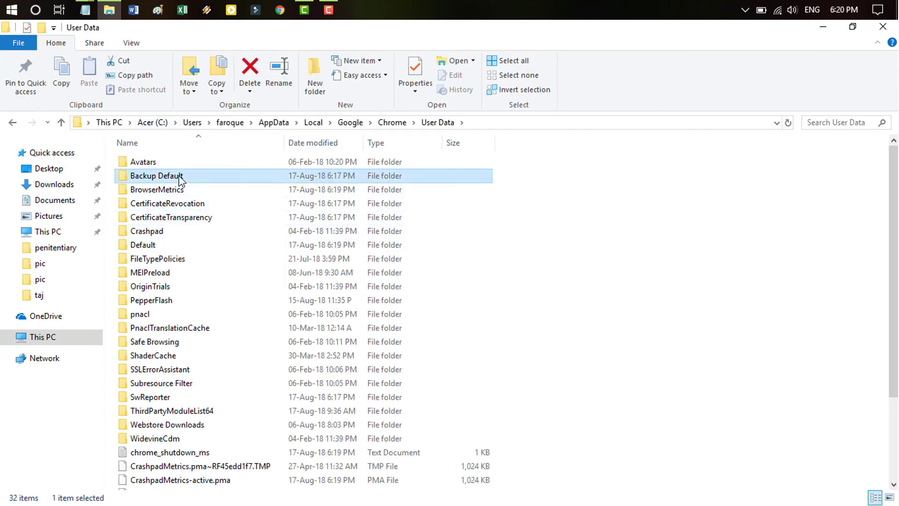
{"action": "left_click", "coordinate": [160, 251]}
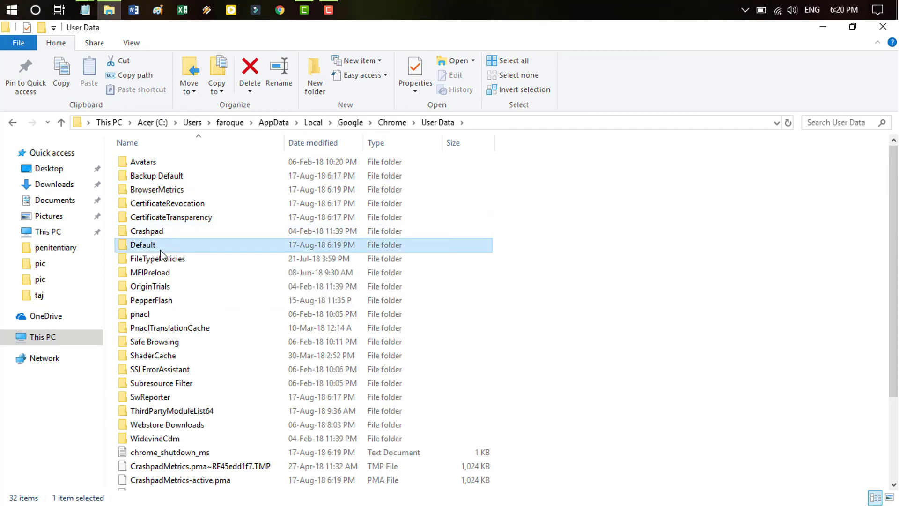
{"action": "key", "text": "Delete"}
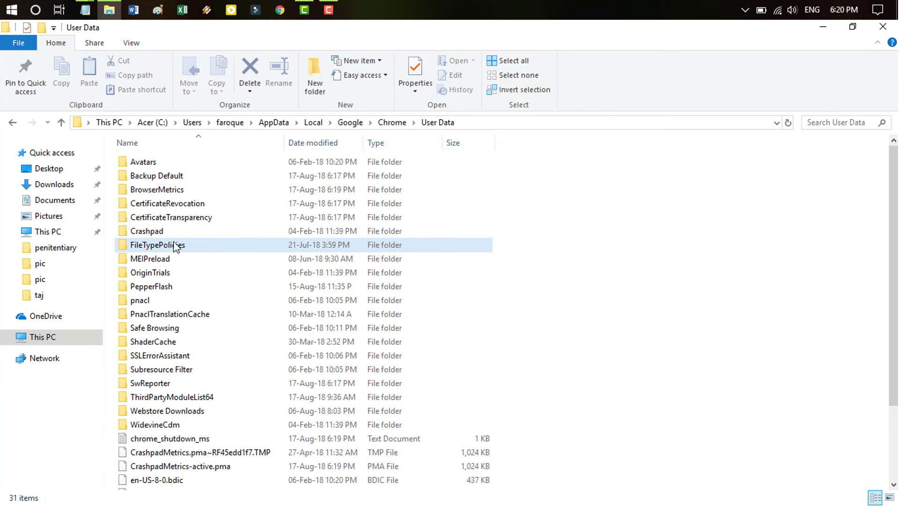
Rename Backup Default back to Default
{"action": "left_click", "coordinate": [163, 178]}
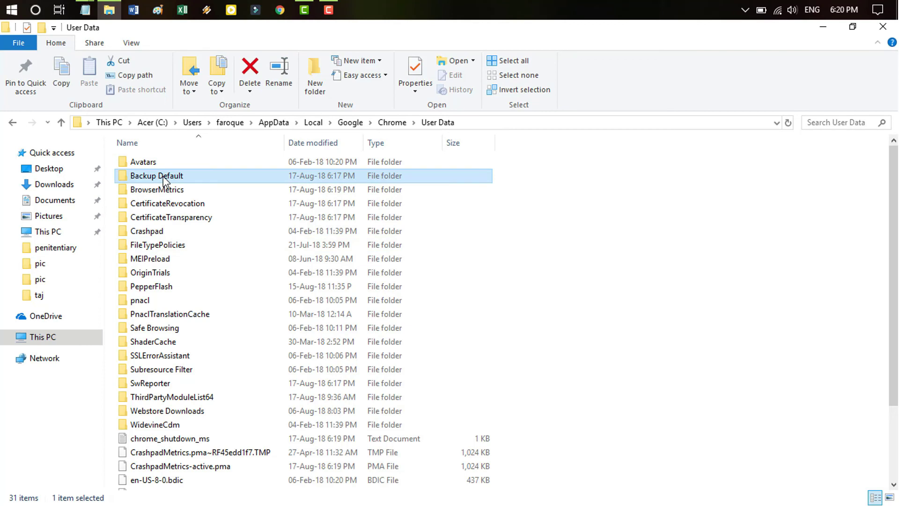
{"action": "left_click", "coordinate": [163, 178]}
{"action": "key", "text": "End"}
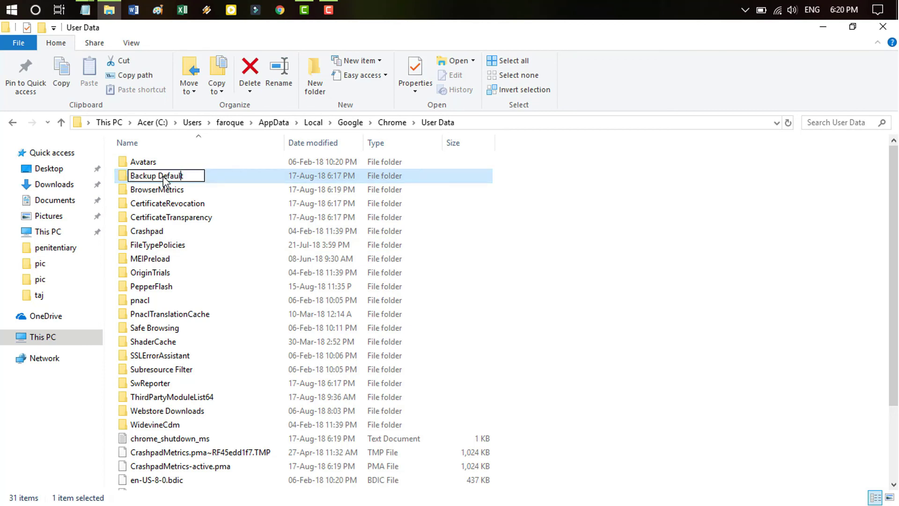
{"action": "key", "text": "BackSpace"}
{"action": "key", "text": "BackSpace"}
{"action": "key", "text": "BackSpace"}
{"action": "key", "text": "BackSpace"}
{"action": "key", "text": "BackSpace"}
{"action": "key", "text": "BackSpace"}
{"action": "key", "text": "BackSpace"}
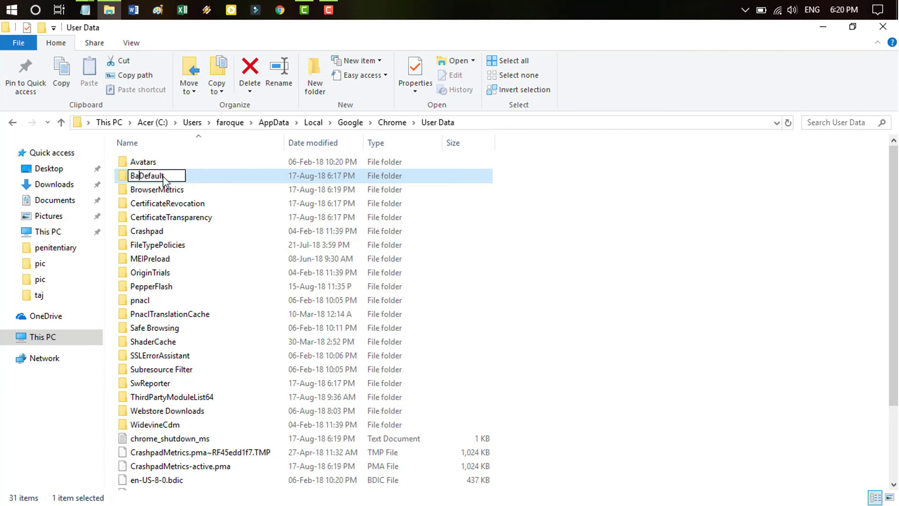
{"action": "key", "text": "Return"}
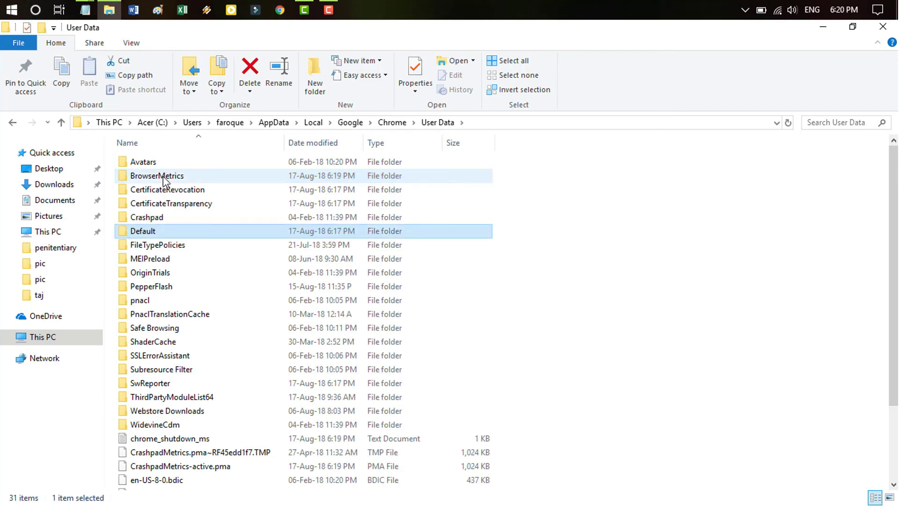
Refresh the User Data listing and open the restored Default folder
{"action": "left_click", "coordinate": [576, 235]}
{"action": "right_click", "coordinate": [575, 235]}
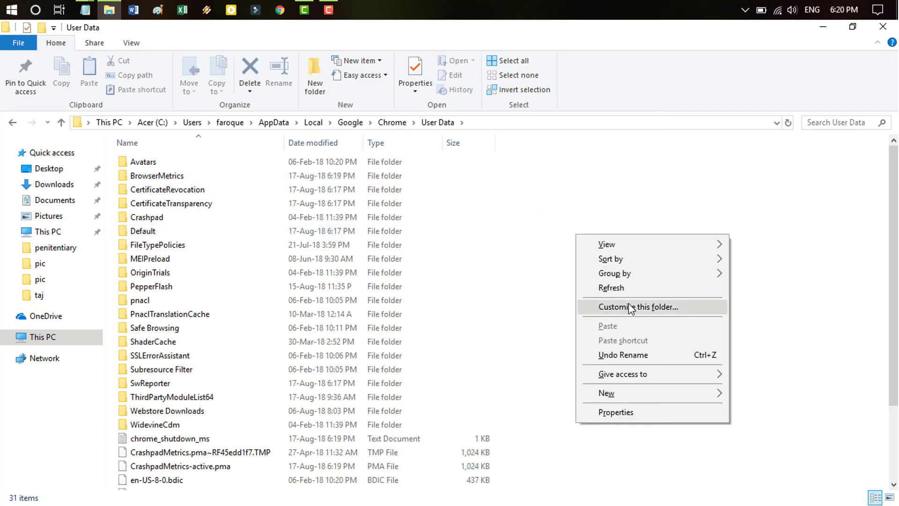
{"action": "left_click", "coordinate": [630, 288]}
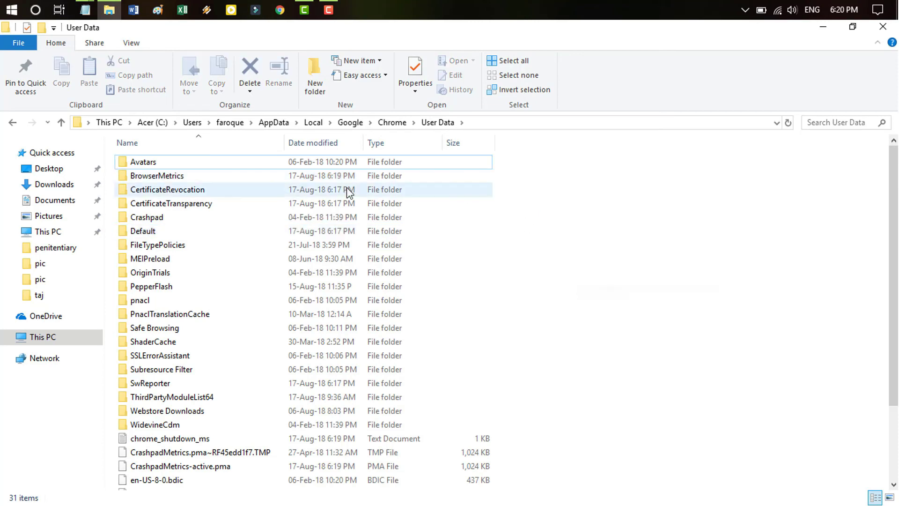
{"action": "double_click", "coordinate": [164, 230]}
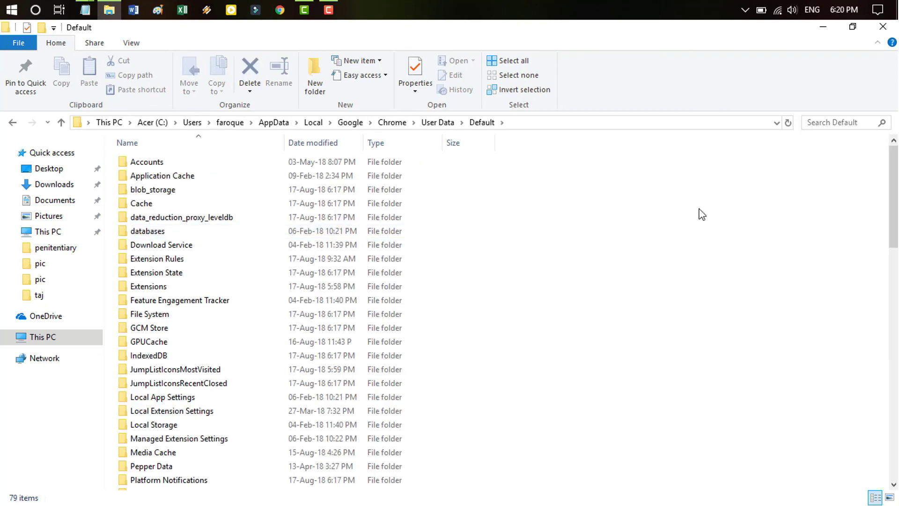
Close File Explorer and type 'brow' in Chrome's address bar to see earlier searches suggested
{"action": "left_click", "coordinate": [891, 29]}
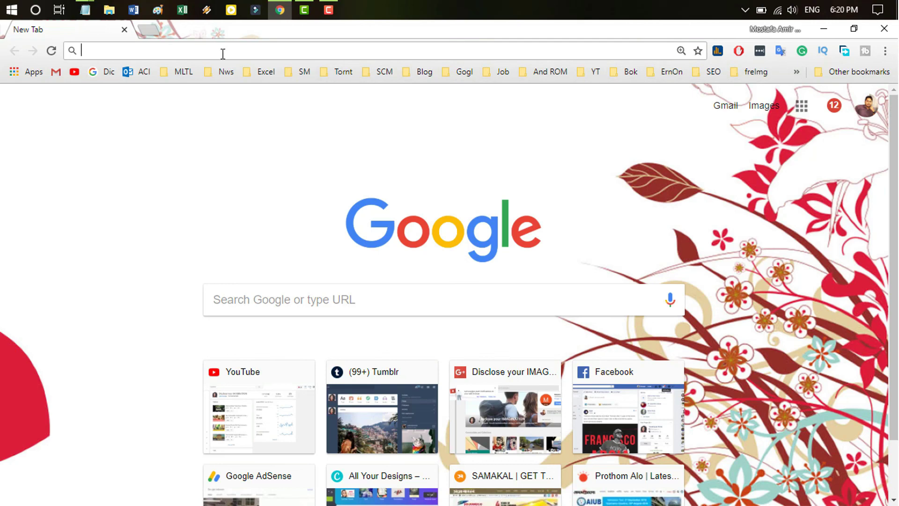
{"action": "type", "text": "browsing History not completely deleted"}
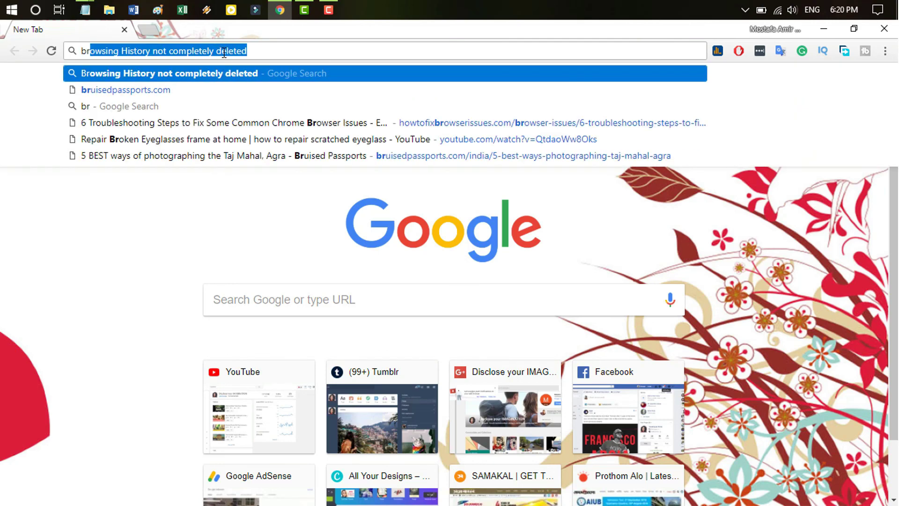